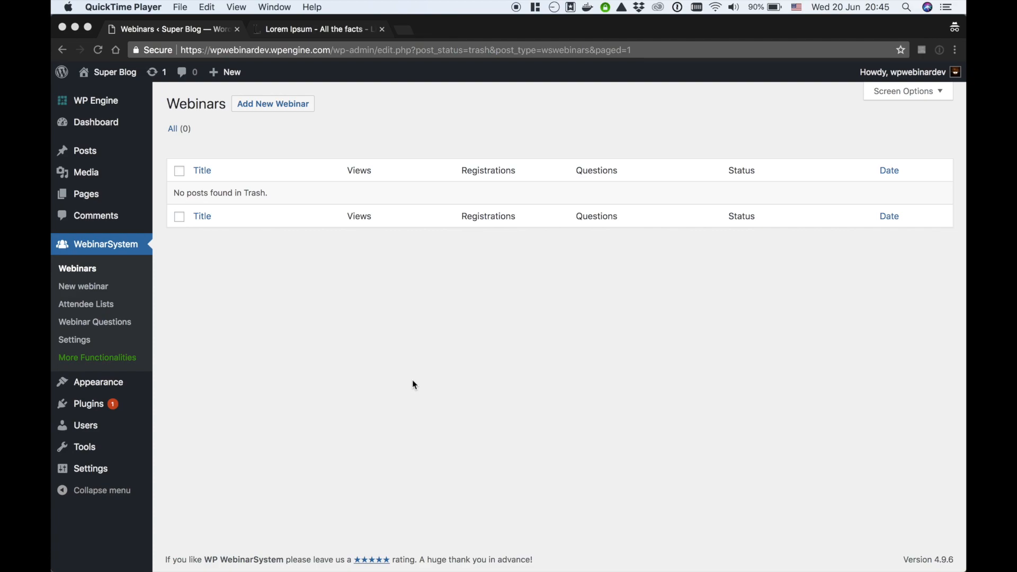
Start a new webinar titled 'SEO mistakes to avoid'
left_click(269, 108)
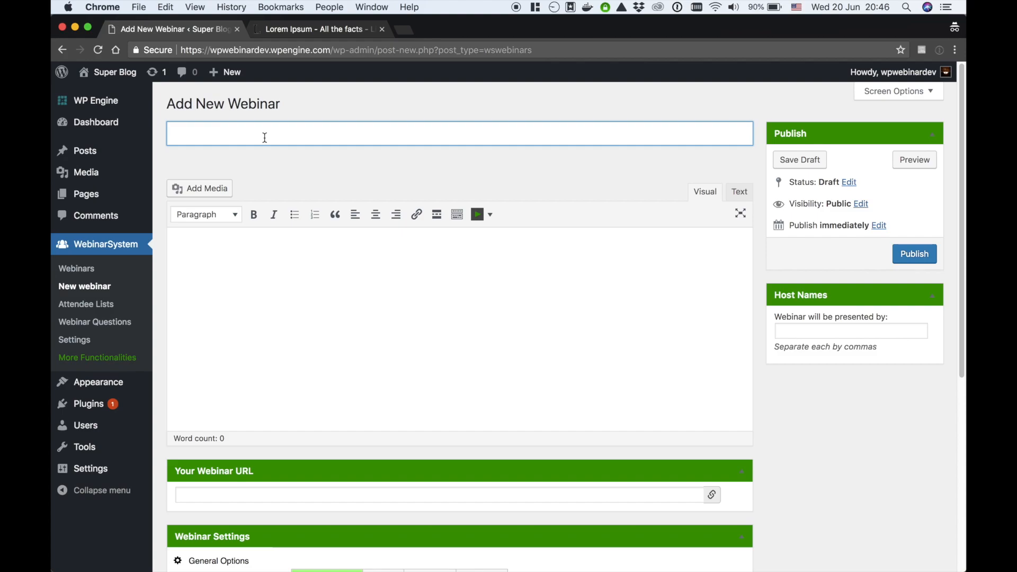
type("SEO mistakes to avoid")
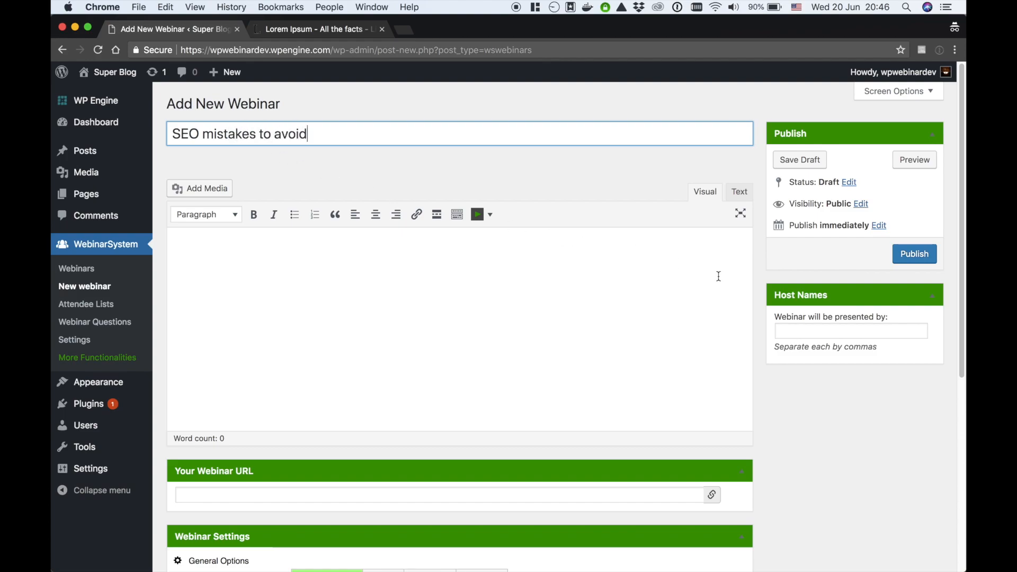
Enter the presenter's name as host and place the cursor in the description editor
left_click(803, 329)
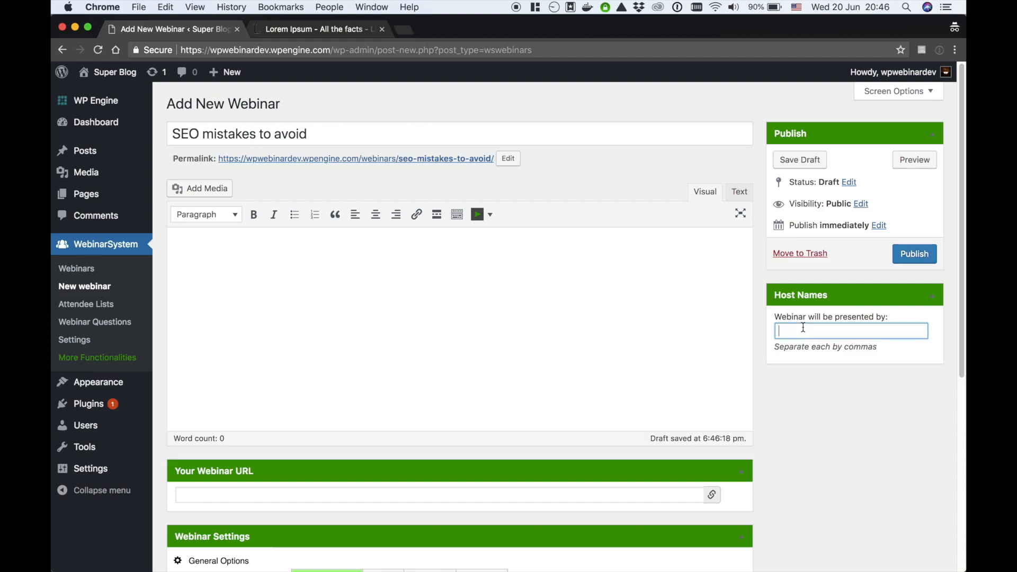
type("Mike Davies")
left_click(322, 279)
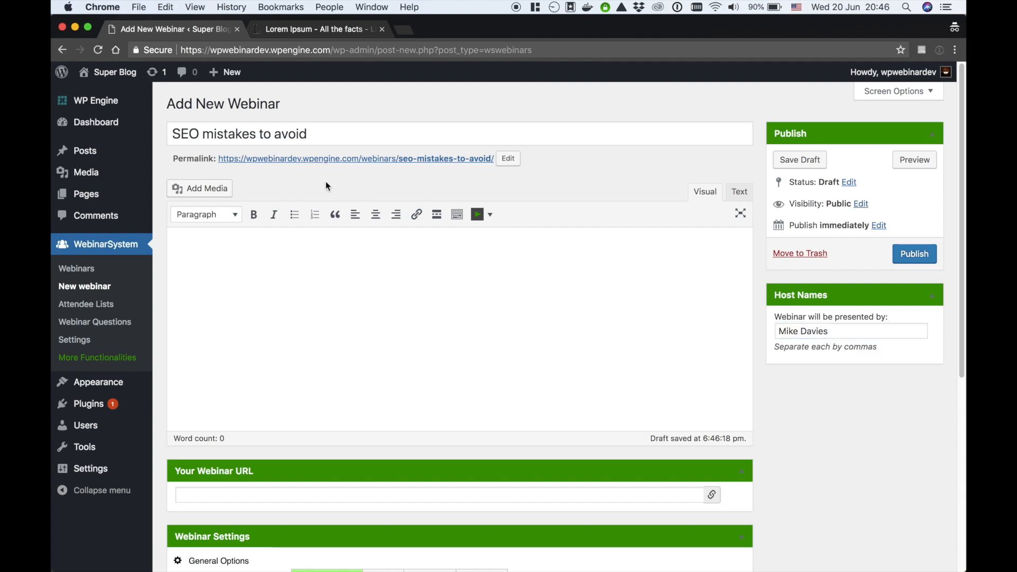
Copy the first two Lorem Ipsum paragraphs from lipsum.com and paste them as the webinar description
left_click(326, 31)
left_click_drag(207, 309, 257, 429)
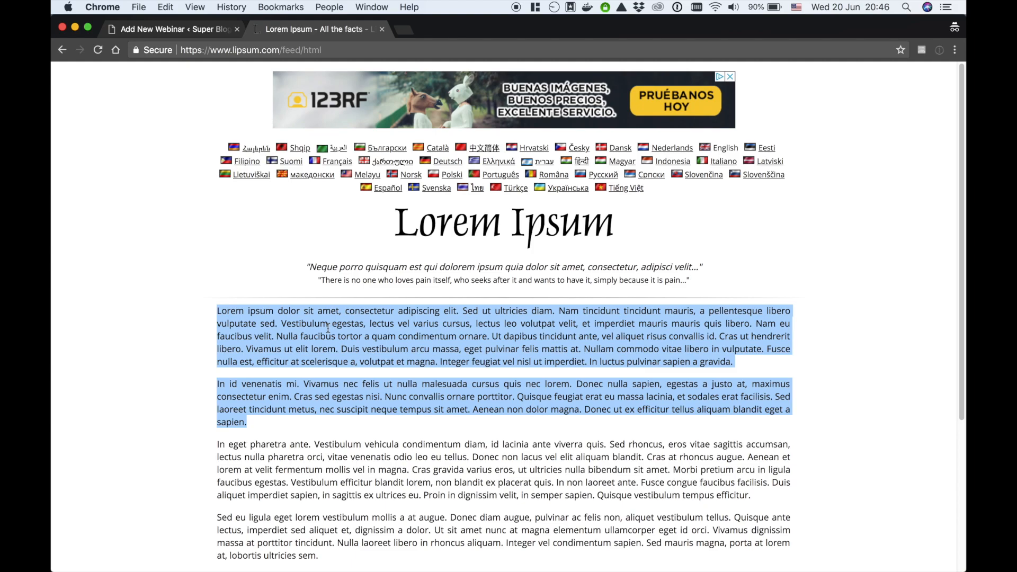
right_click(300, 391)
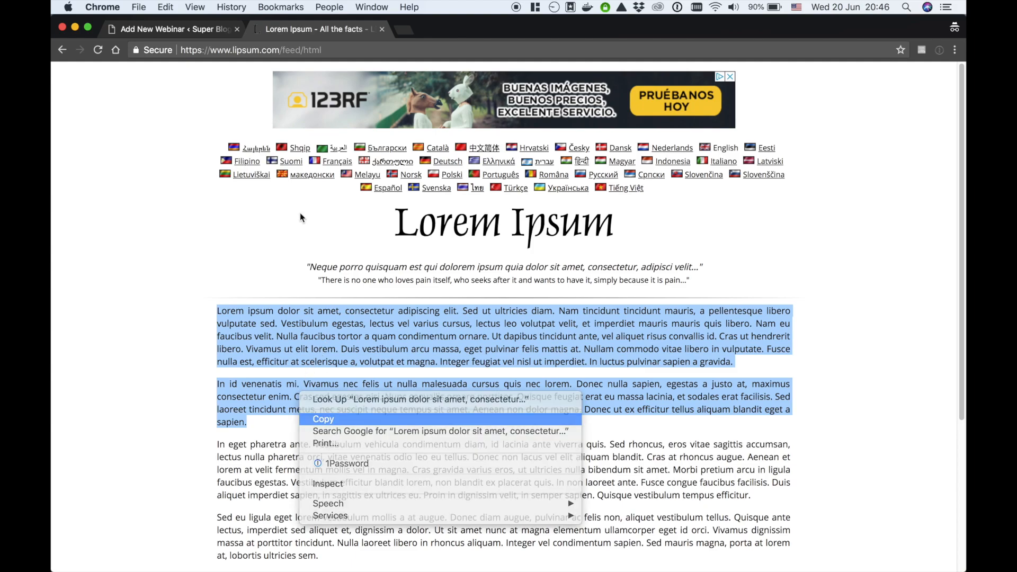
left_click(327, 419)
left_click(206, 30)
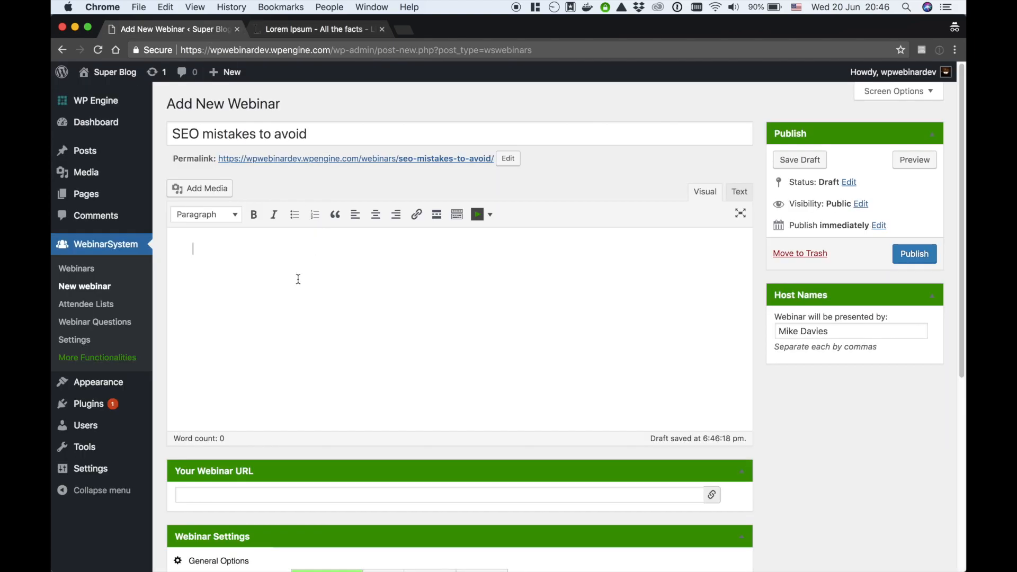
key("super+v")
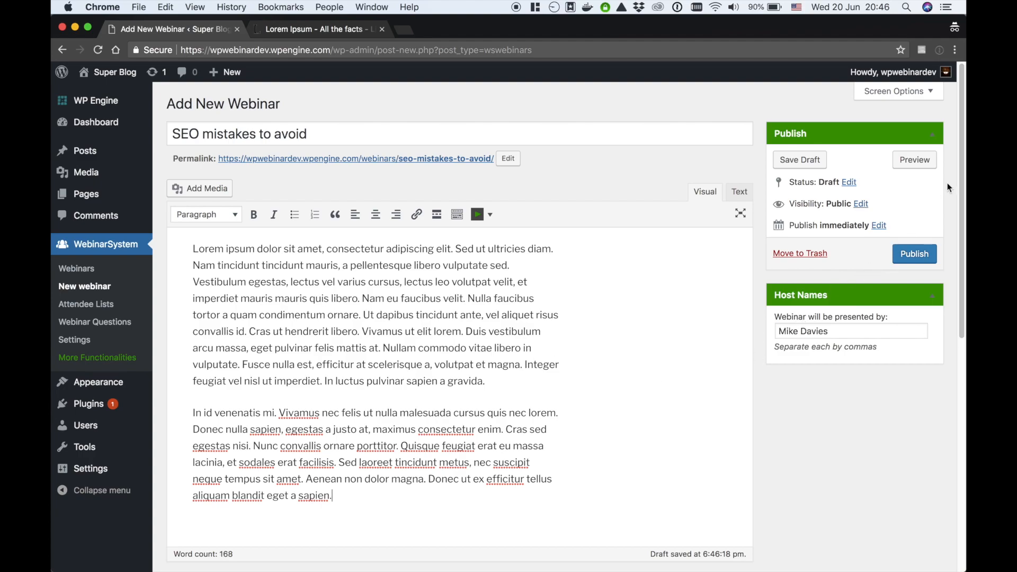
left_click_drag(963, 156, 932, 403)
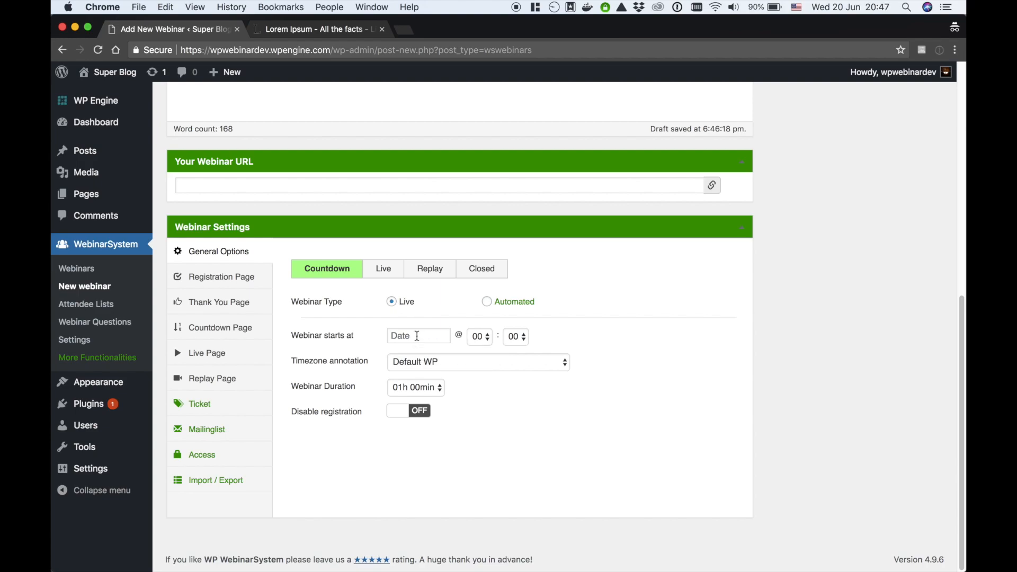
Schedule the webinar for 2018-06-20 at 21:00 with a 30min duration
left_click(417, 336)
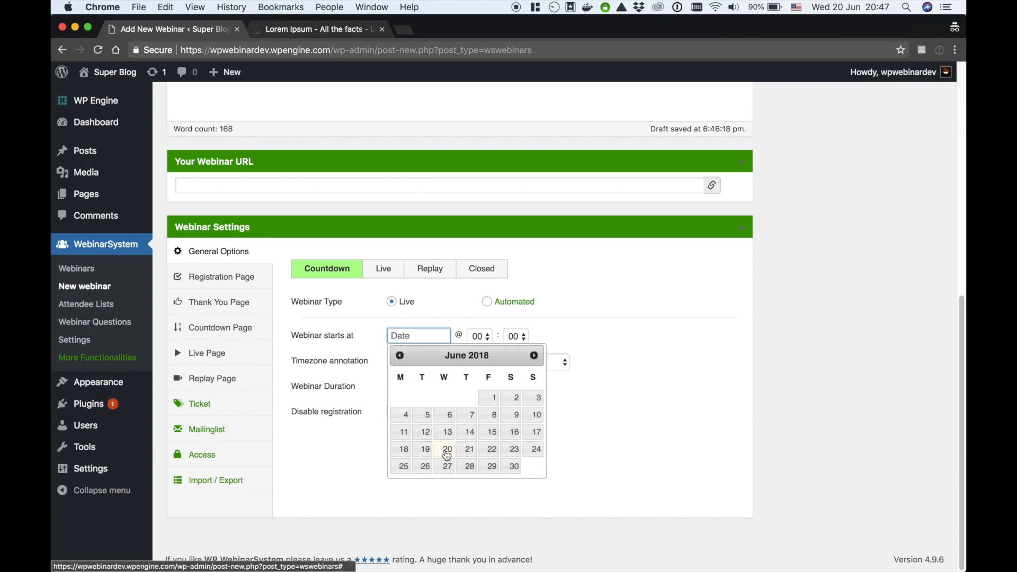
left_click(447, 452)
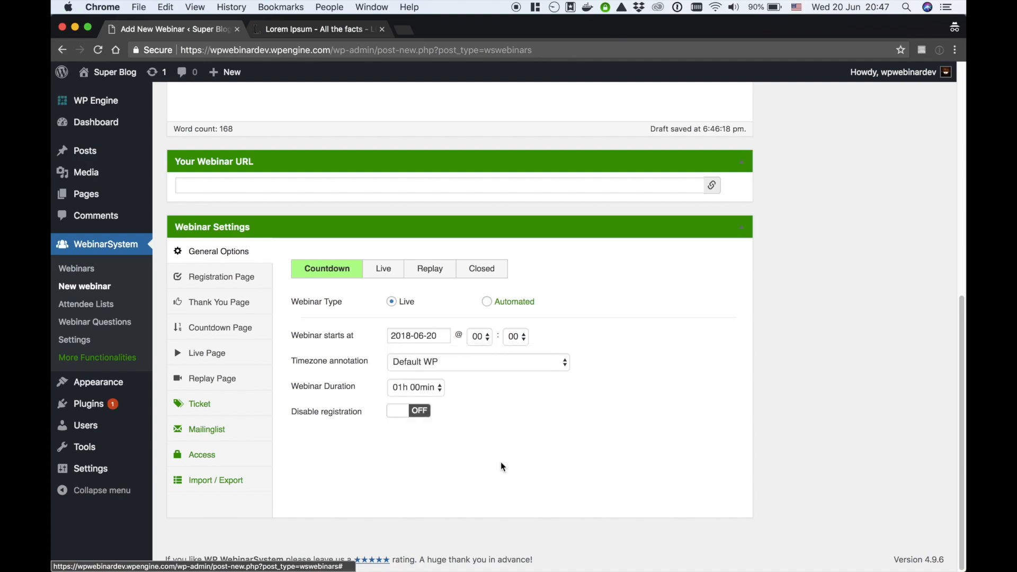
left_click(485, 338)
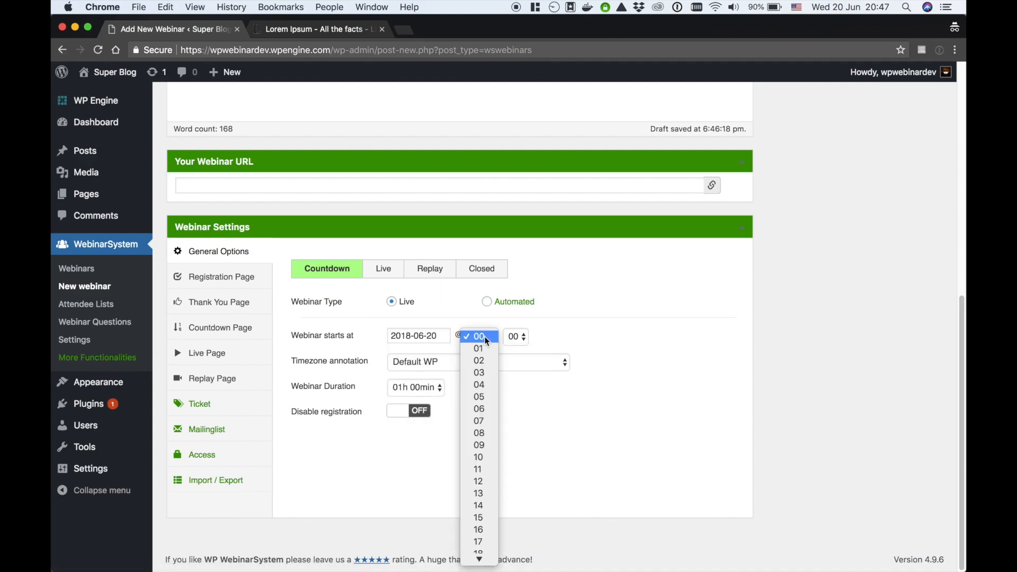
scroll(478, 390, "down", 4)
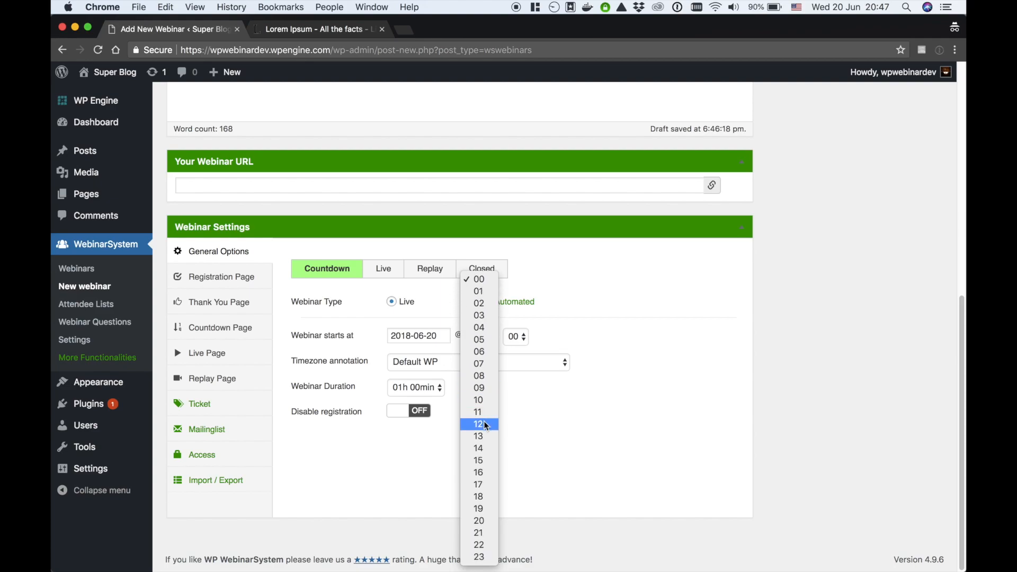
left_click(480, 533)
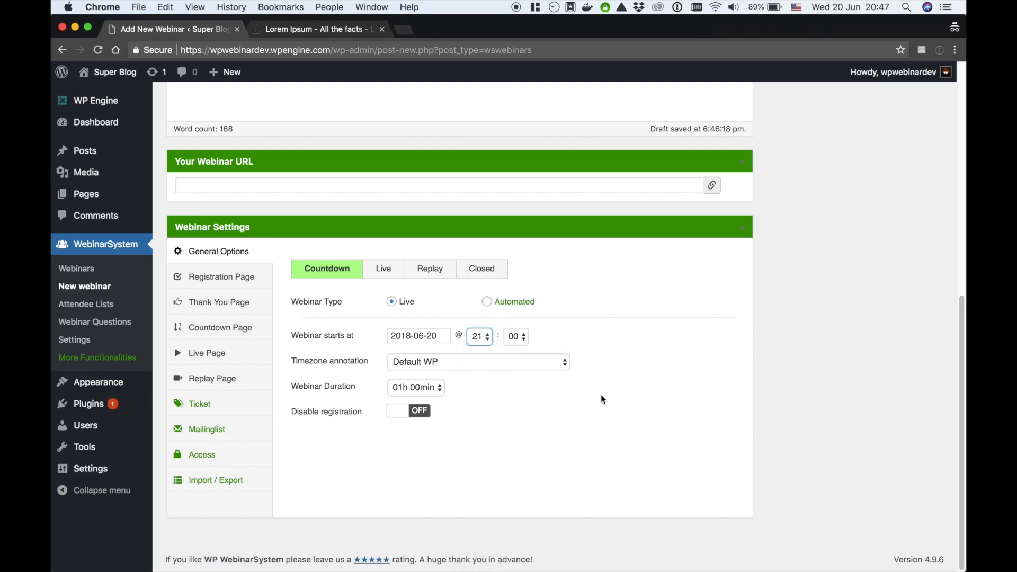
left_click(429, 392)
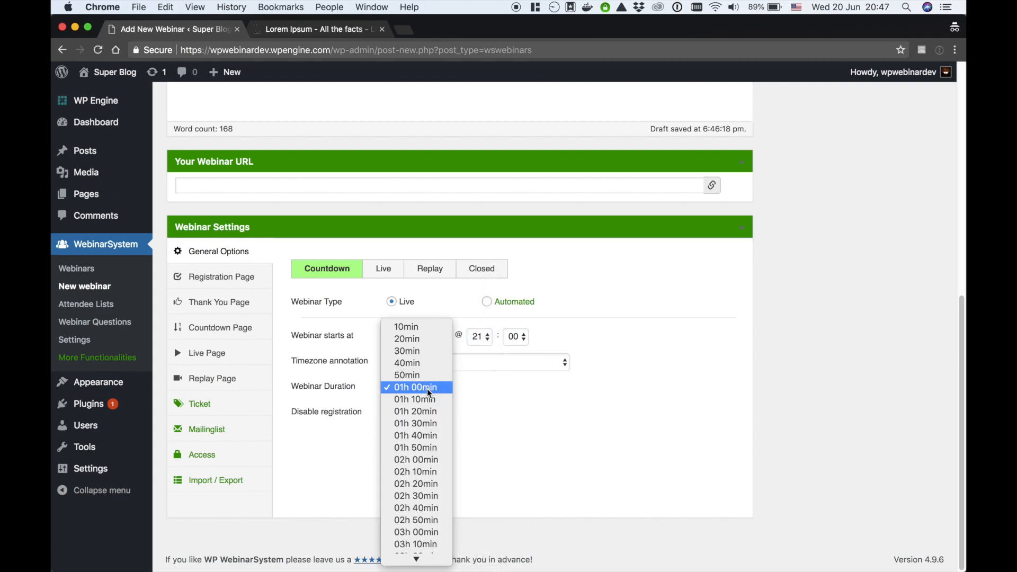
left_click(419, 352)
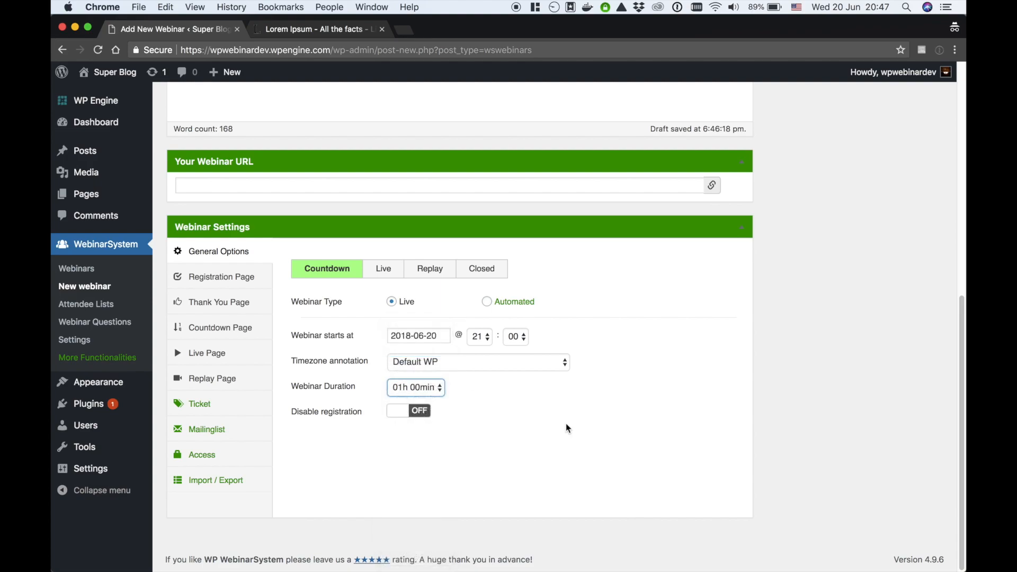
left_click(600, 426)
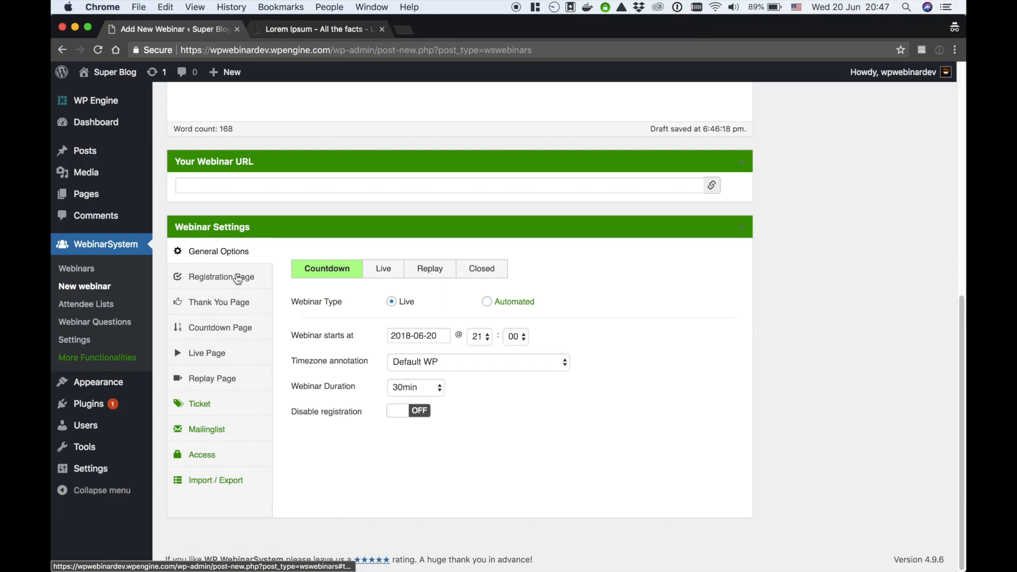
Review the Registration Page's GDPR opt-in options, then bring up the Thank You Page settings
left_click(185, 285)
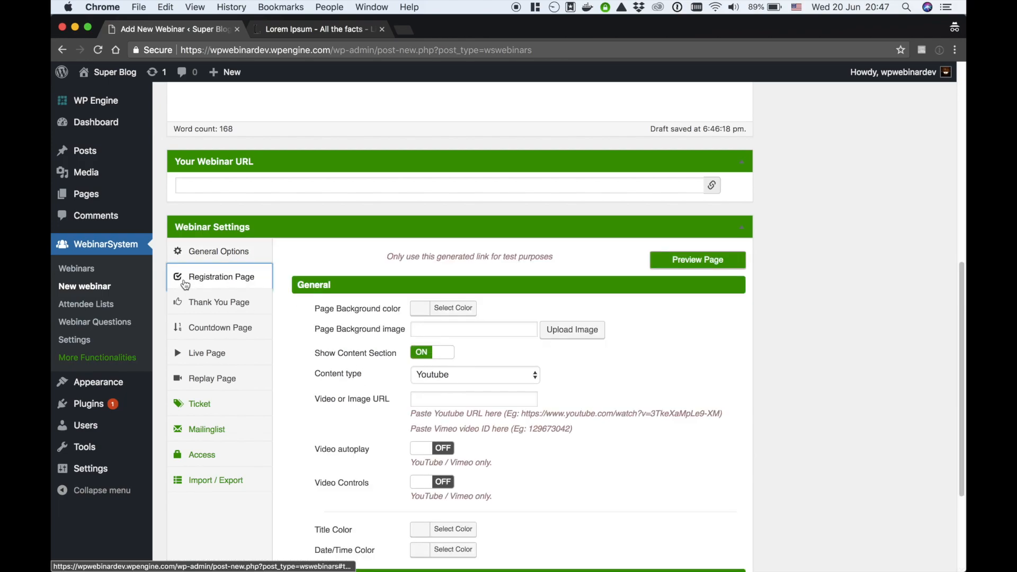
scroll(284, 366, "down", 2)
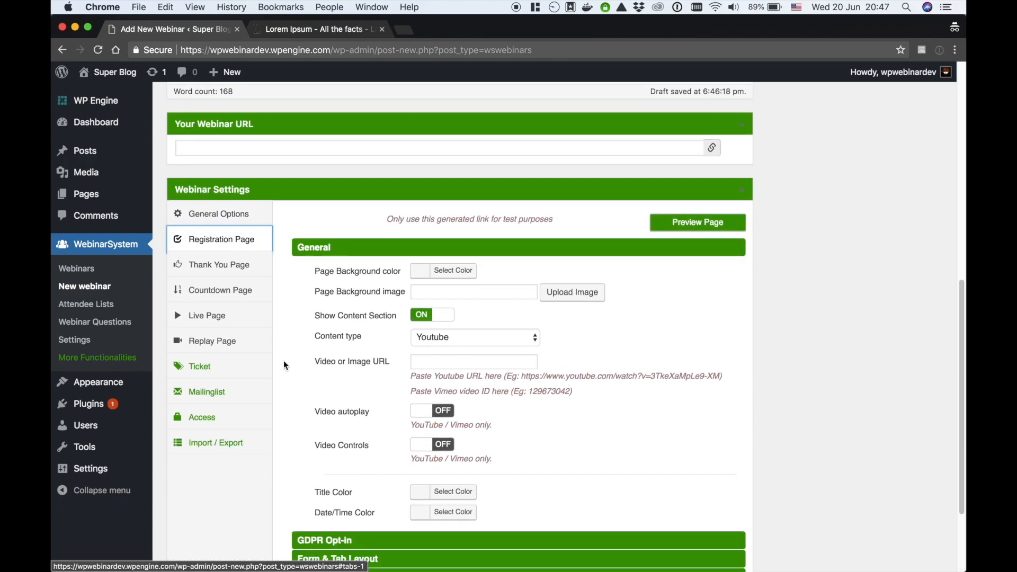
scroll(284, 366, "down", 1)
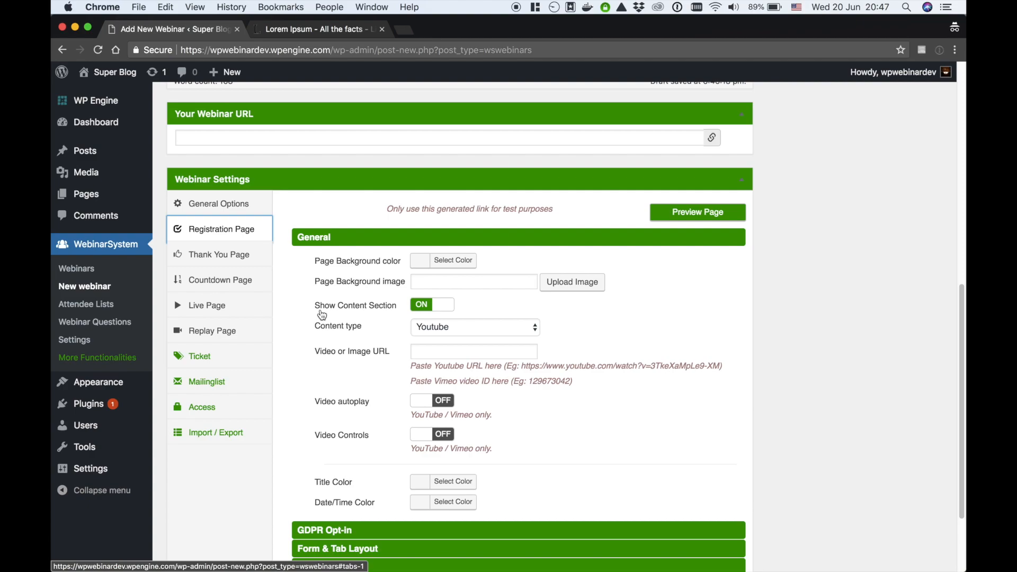
scroll(312, 334, "down", 1)
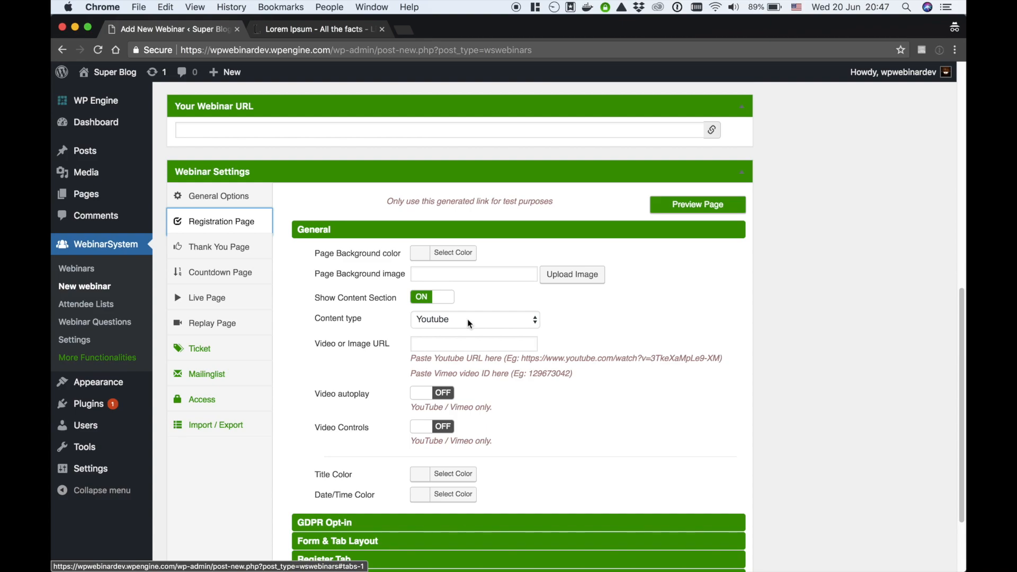
scroll(604, 379, "down", 2)
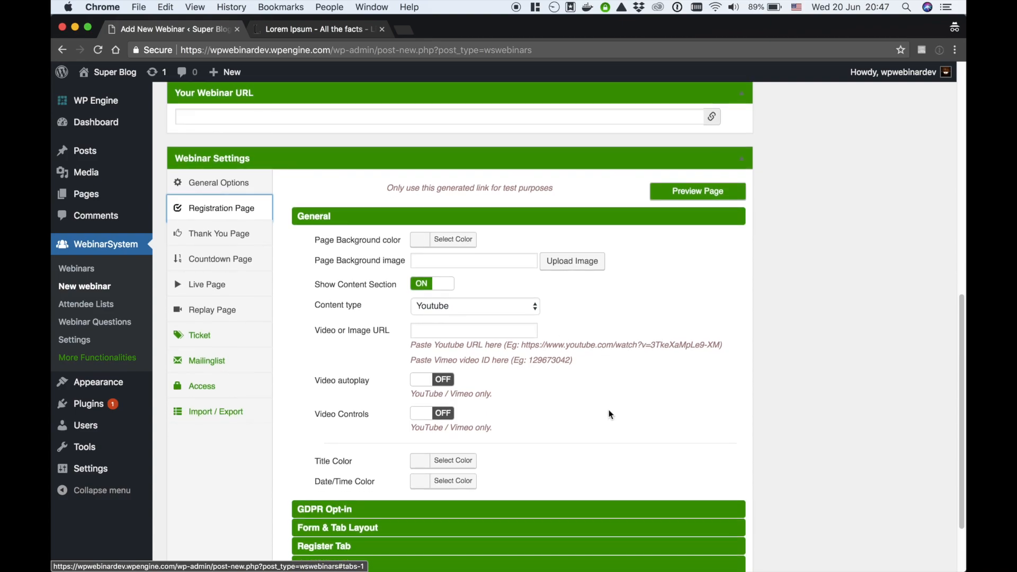
scroll(565, 386, "down", 1)
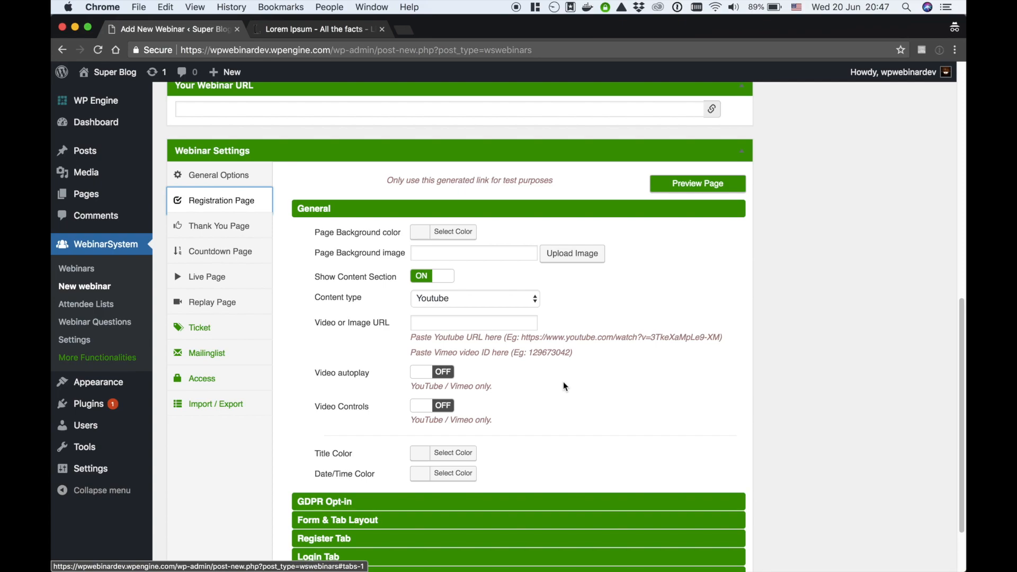
scroll(565, 386, "down", 5)
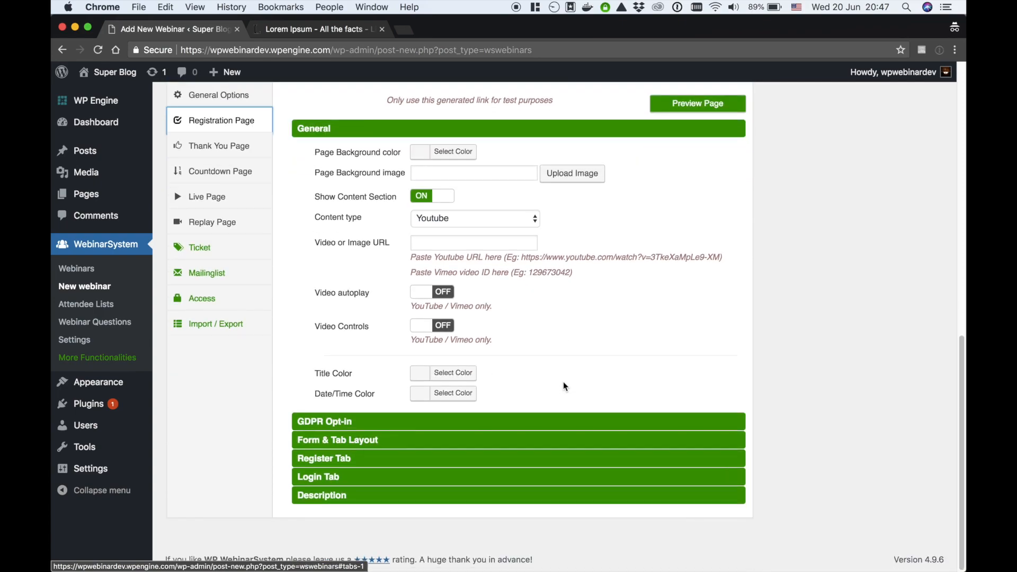
left_click(472, 420)
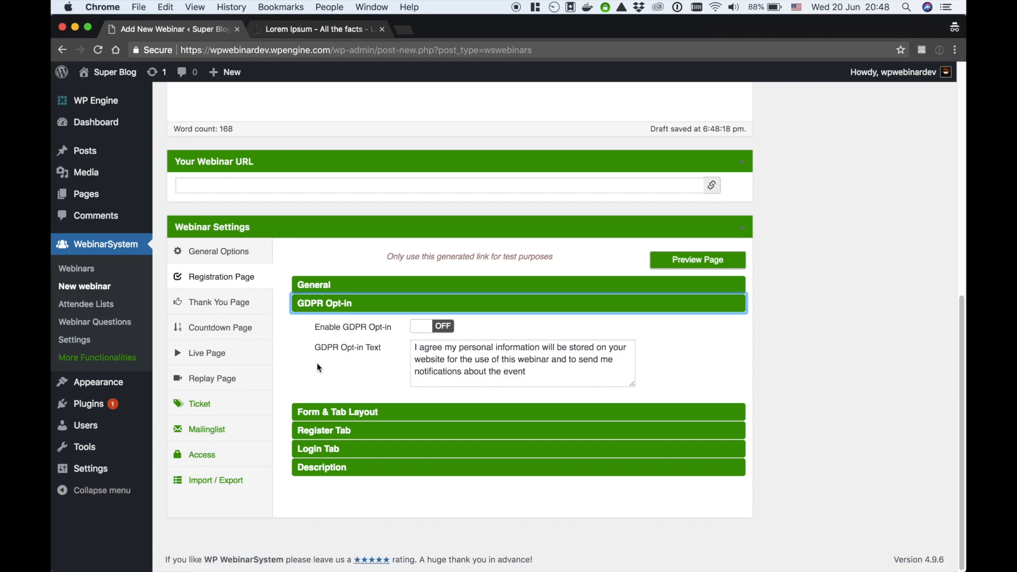
left_click(232, 306)
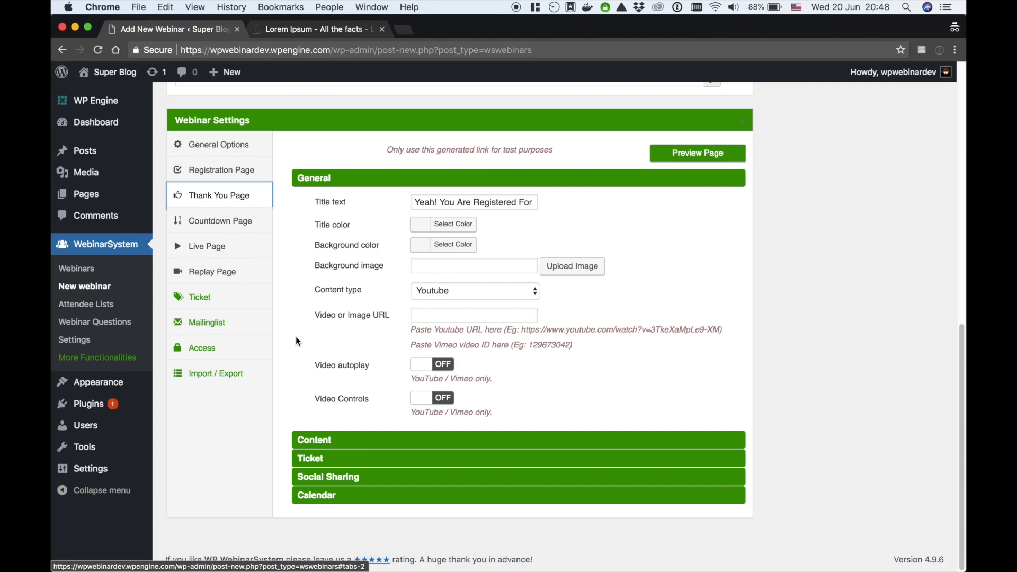
Open the webinar's Countdown Page settings
left_click(237, 227)
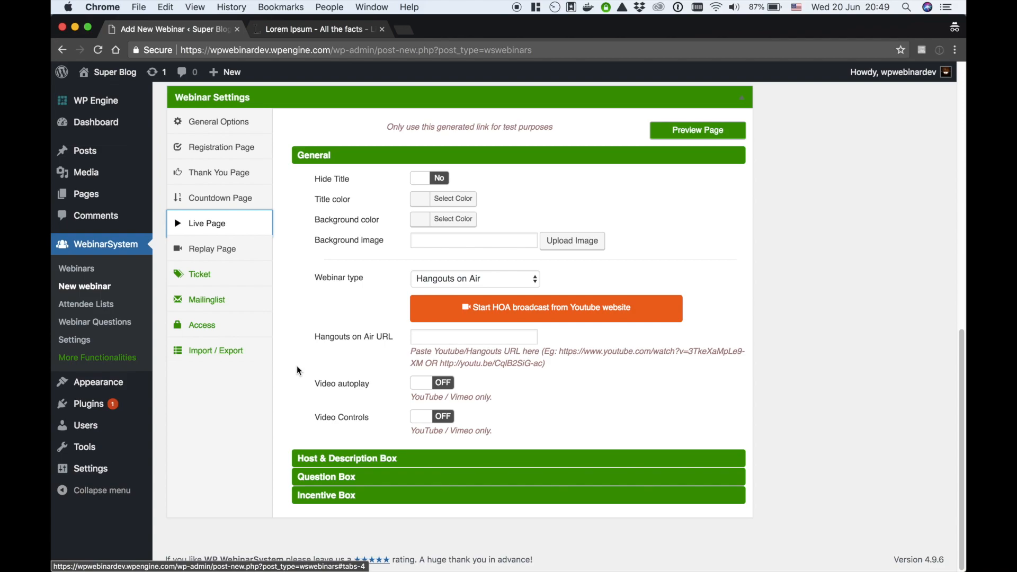
Launch YouTube's Create a new event page with the Start HOA broadcast from Youtube website button
left_click(497, 311)
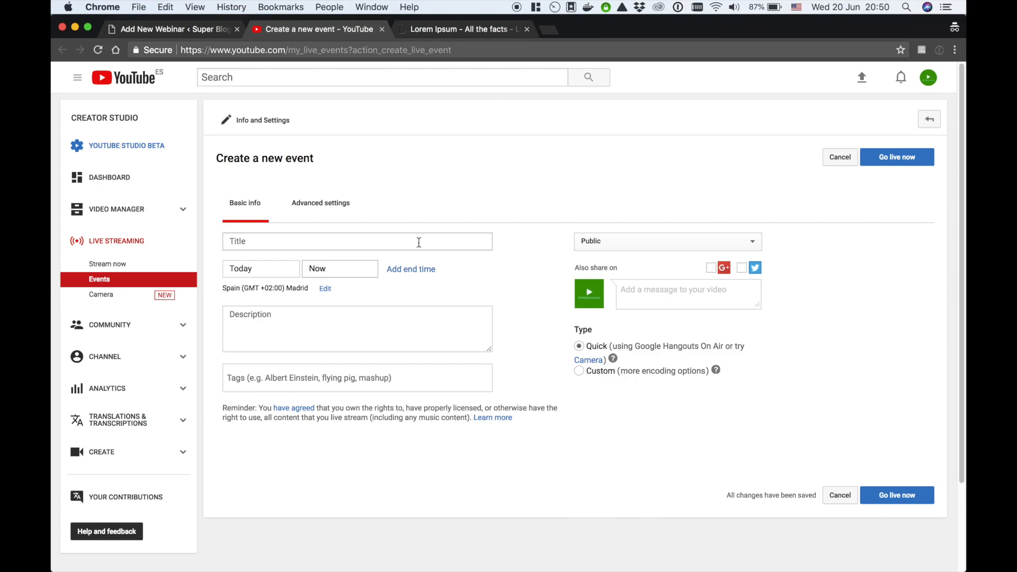
Create a YouTube live event titled 'SEO Mistakes to avoid' starting today at 21:00
left_click(419, 243)
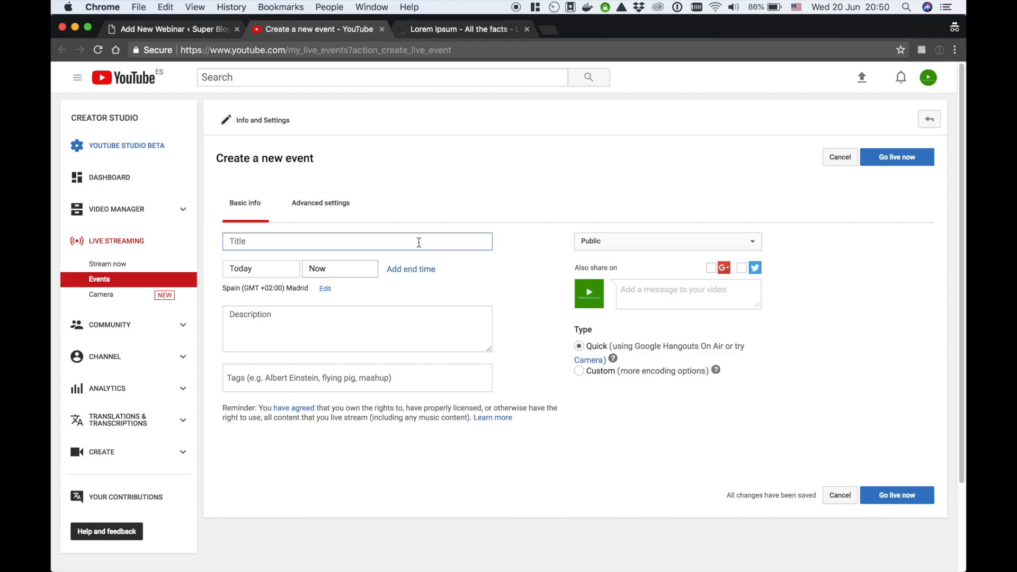
type("SEO")
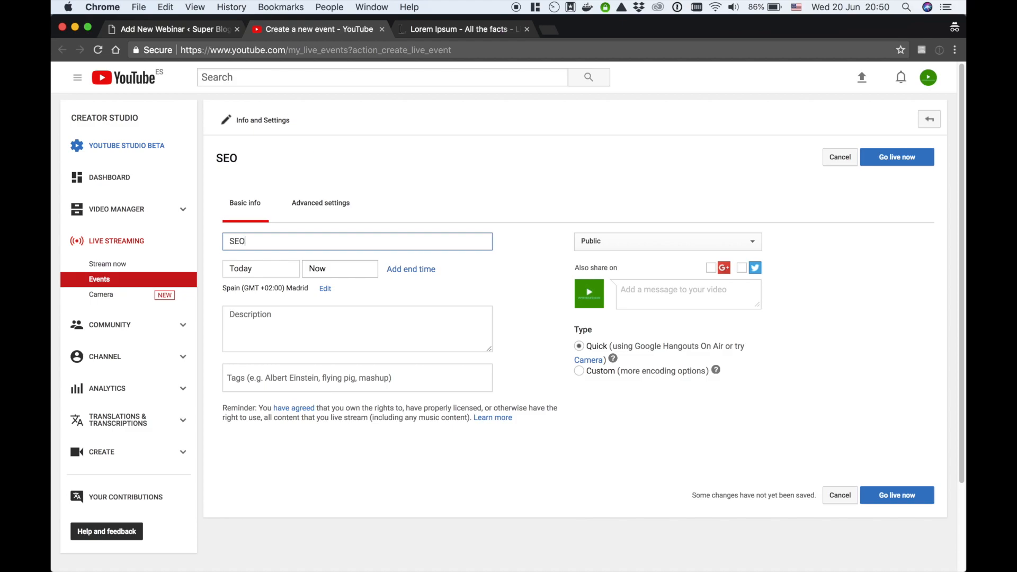
type(" Mistakes to avoid")
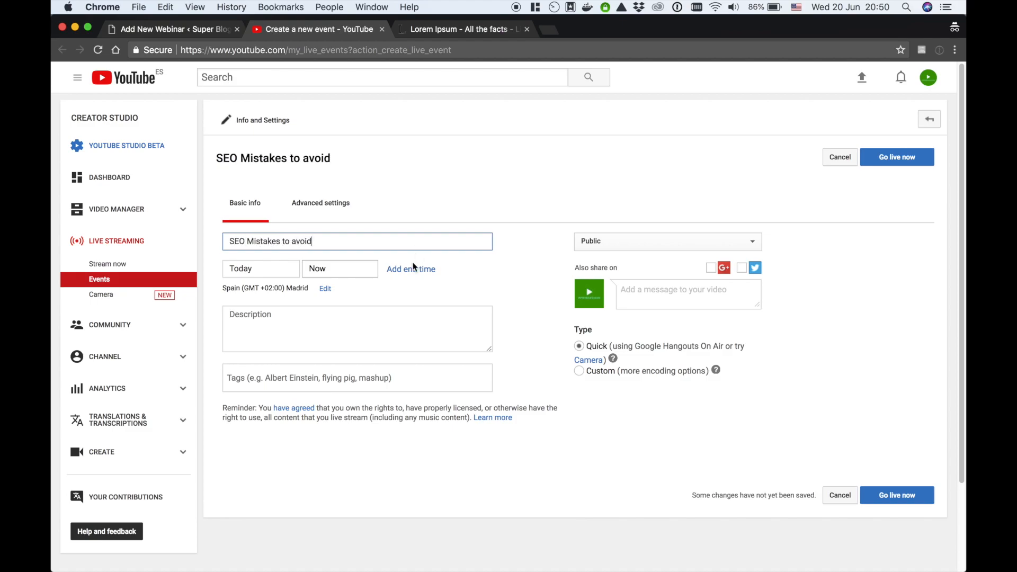
left_click(335, 270)
scroll(348, 341, "down", 5)
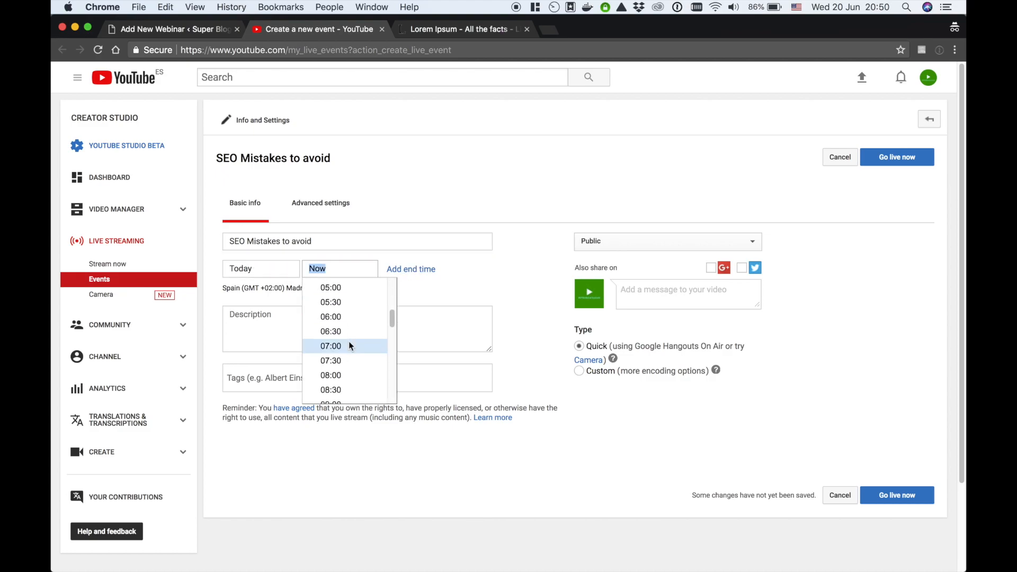
scroll(348, 341, "down", 6)
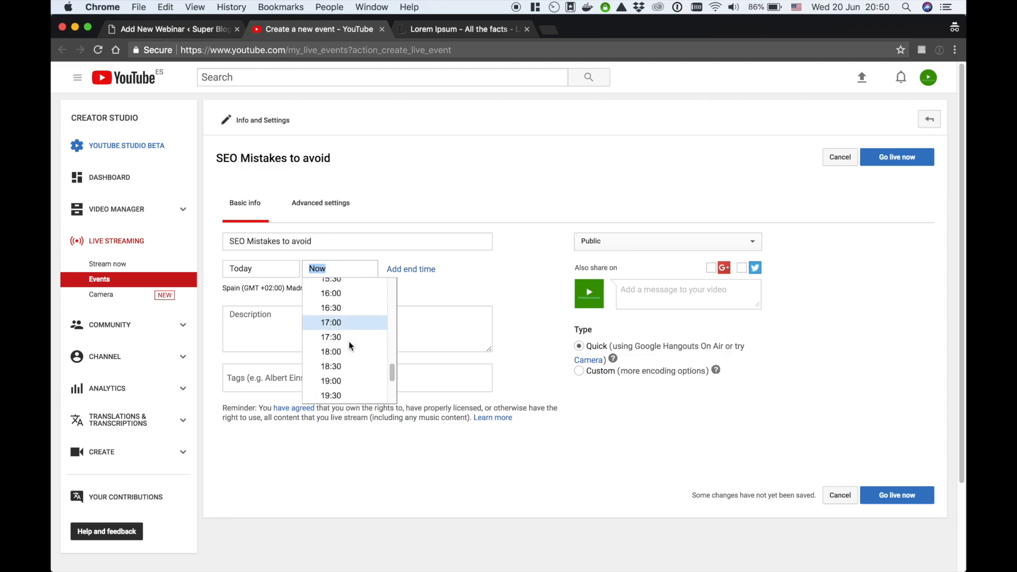
scroll(349, 345, "down", 3)
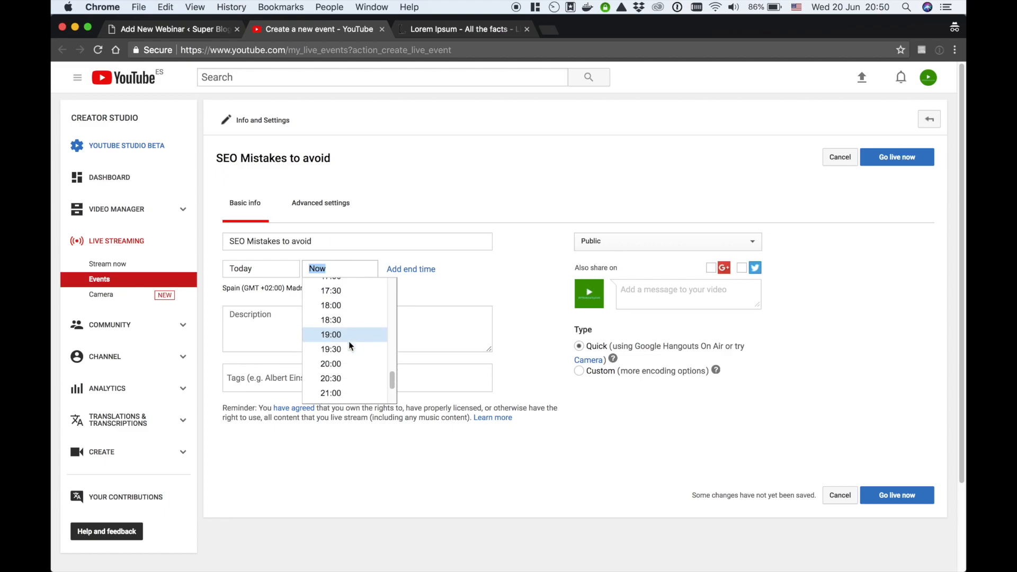
left_click(348, 390)
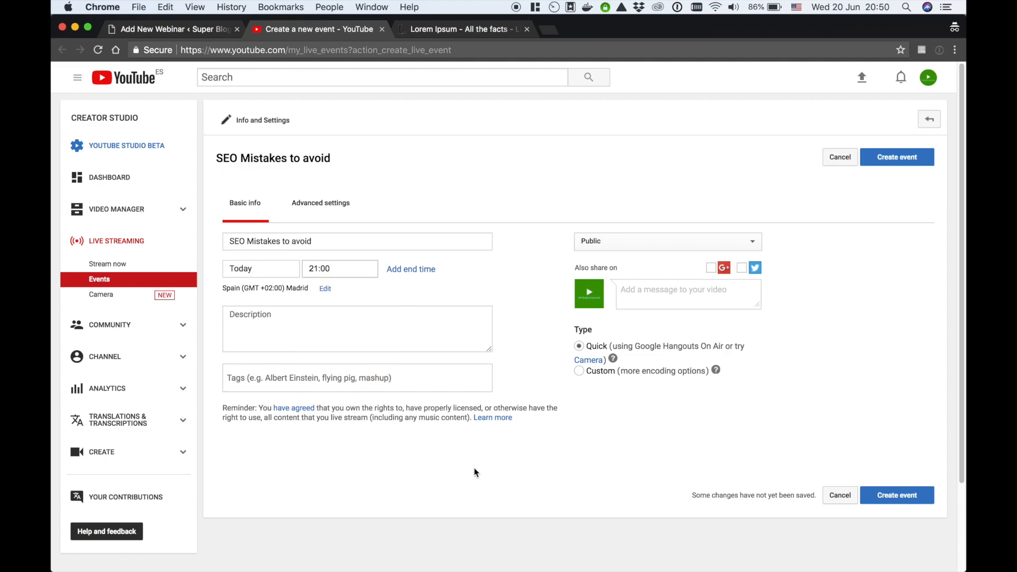
left_click(894, 499)
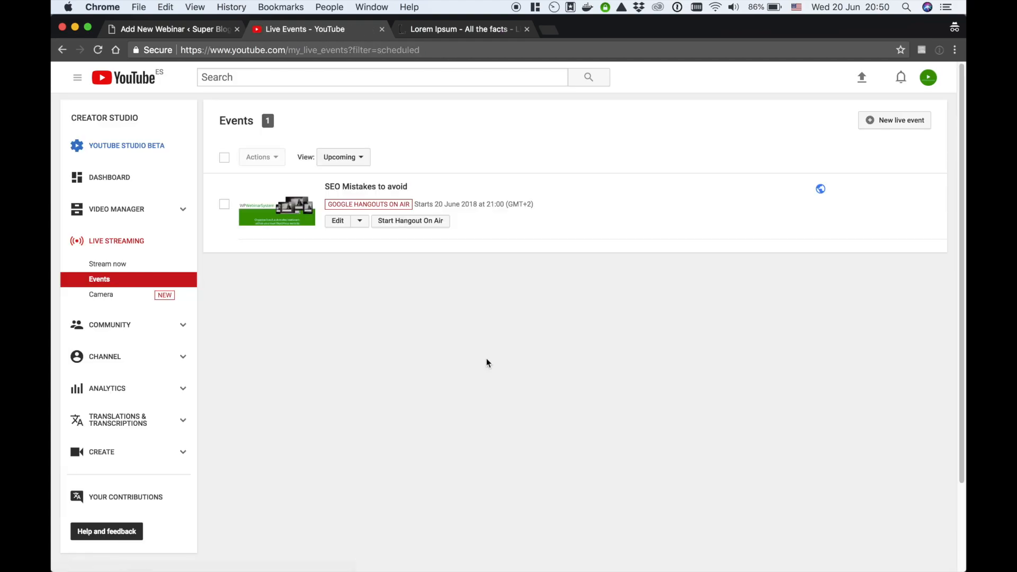
Copy the YouTube event's watch link and return to the WordPress webinar editor
right_click(393, 184)
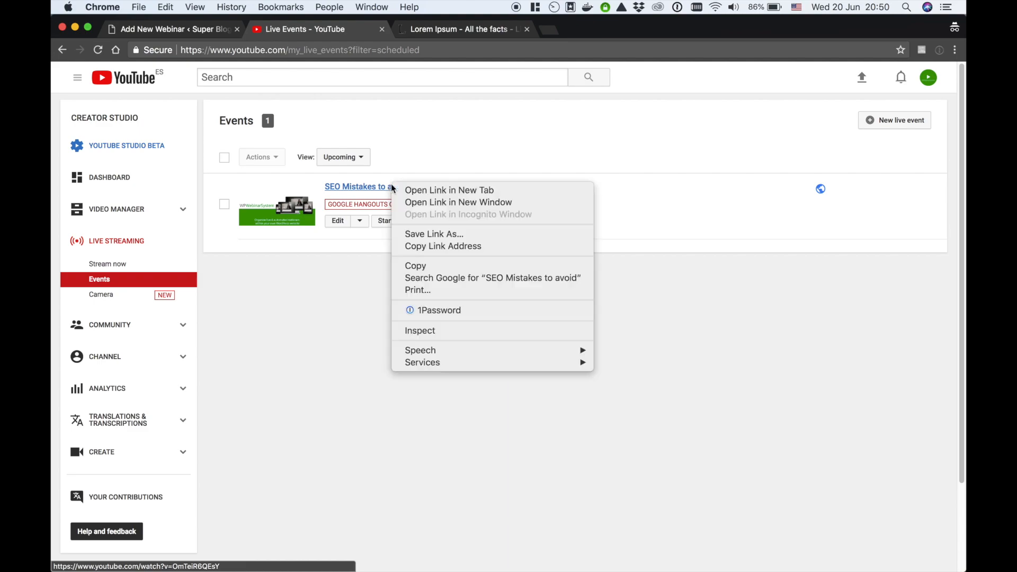
left_click(431, 247)
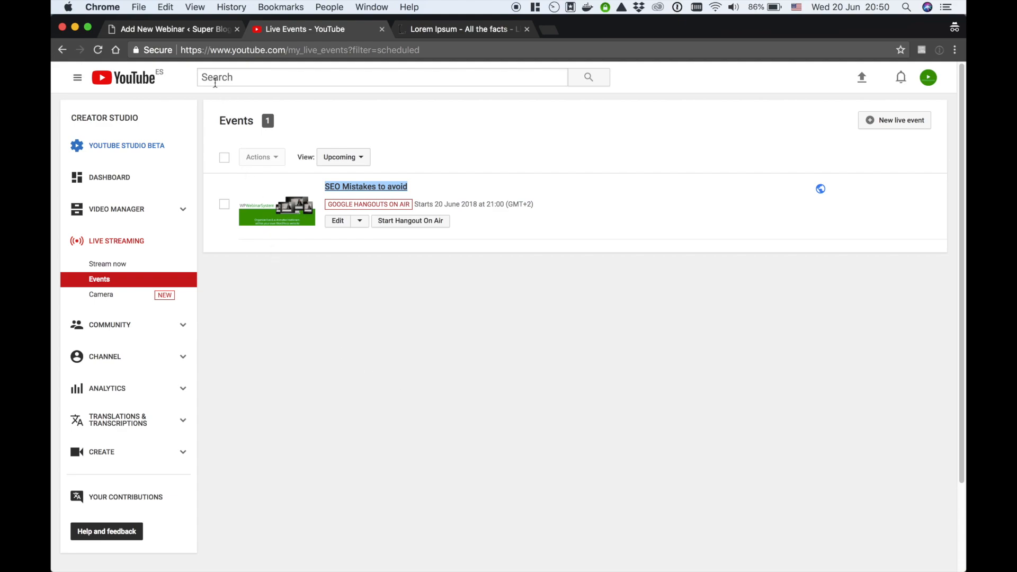
left_click(182, 29)
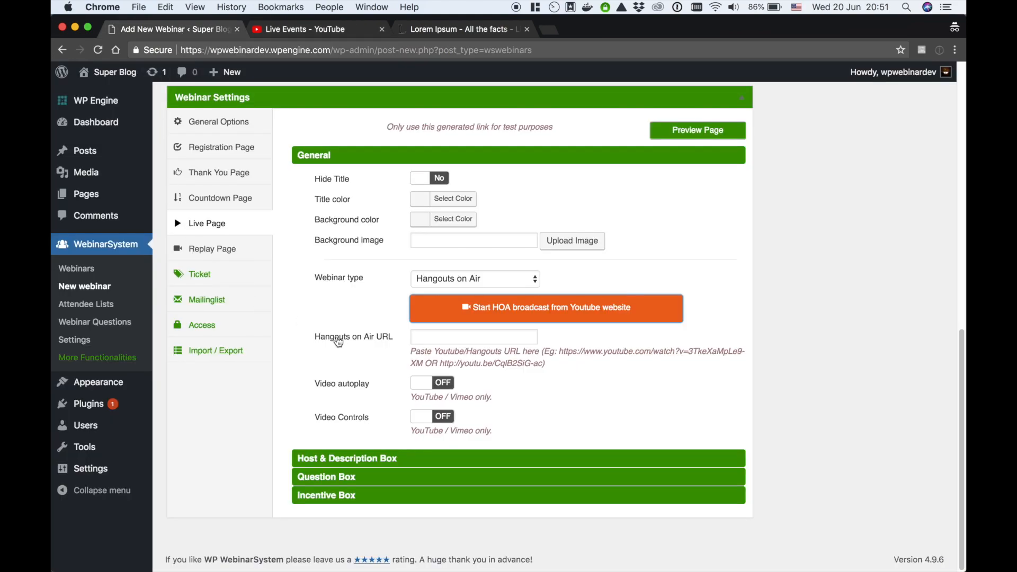
Paste the YouTube event link into the Hangouts on Air URL field
left_click(426, 339)
right_click(427, 340)
left_click(471, 419)
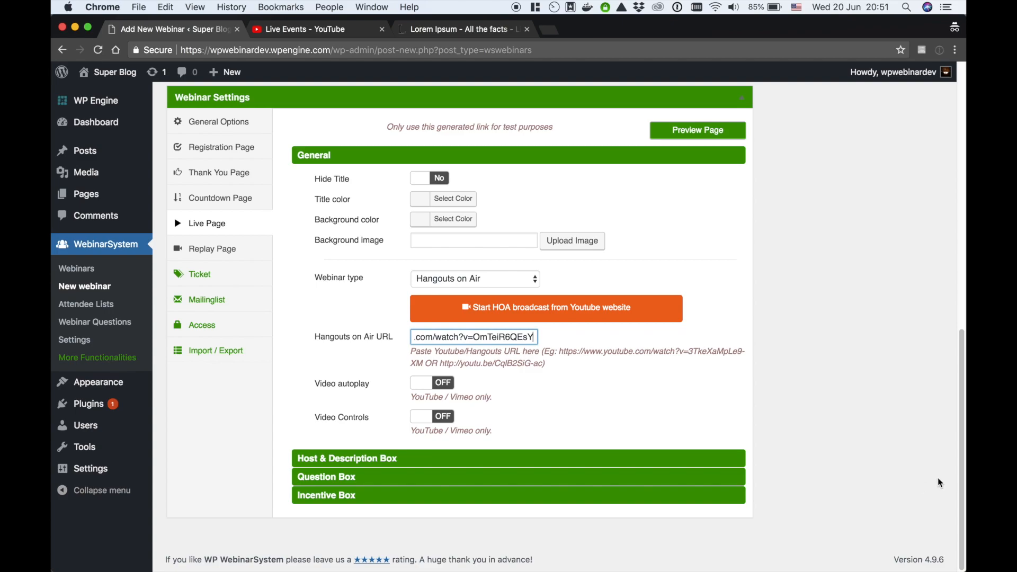
Publish the webinar and copy its permalink
left_click_drag(963, 480, 953, 194)
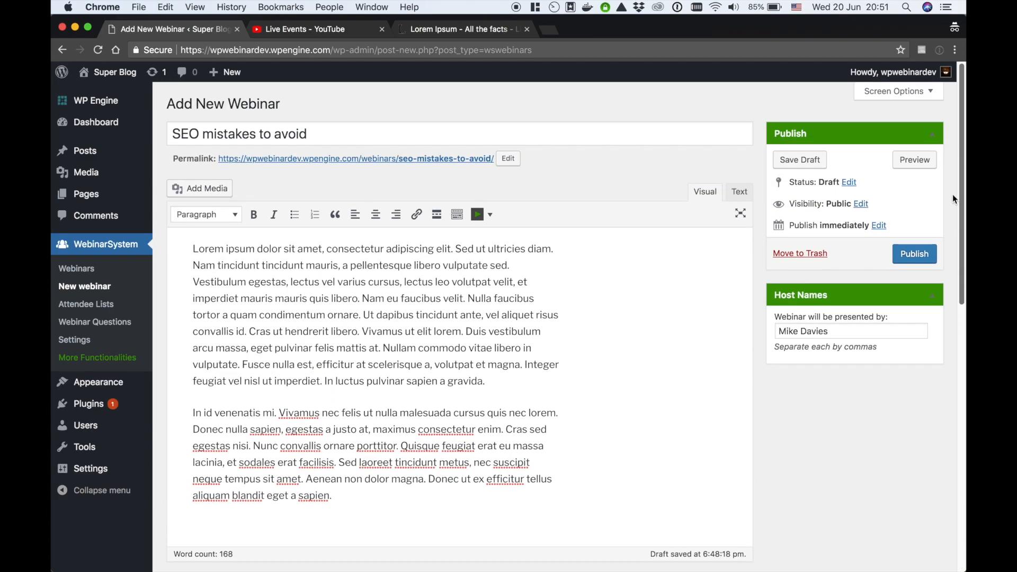
left_click(922, 256)
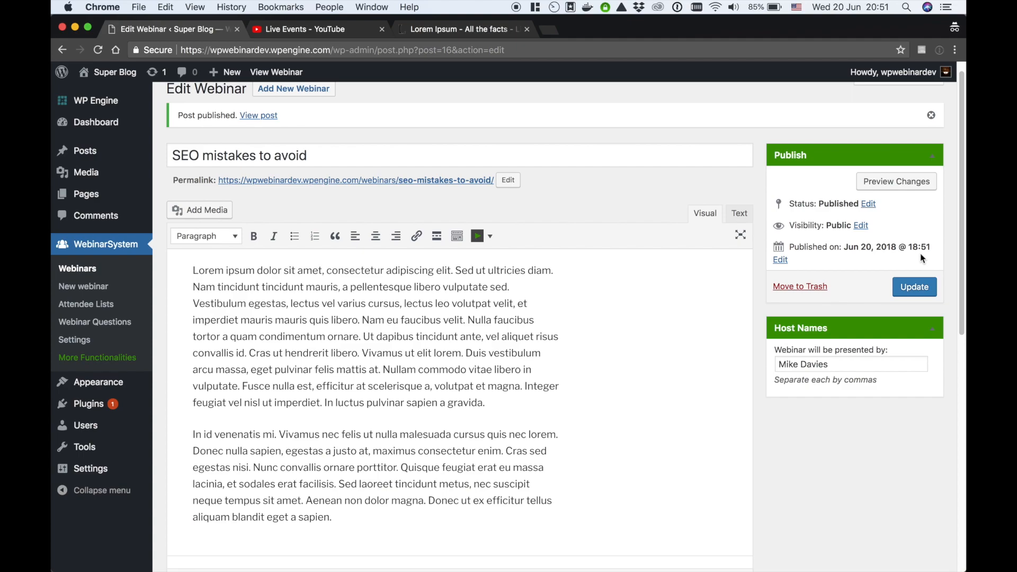
right_click(412, 183)
left_click(472, 250)
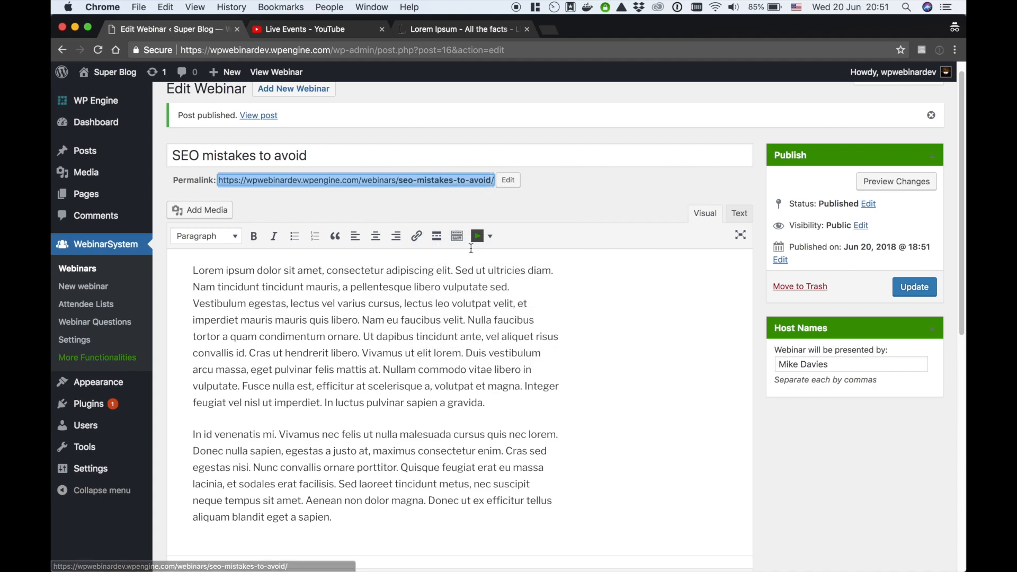
Load the copied webinar permalink in a fresh Firefox window
mouse_move(445, 556)
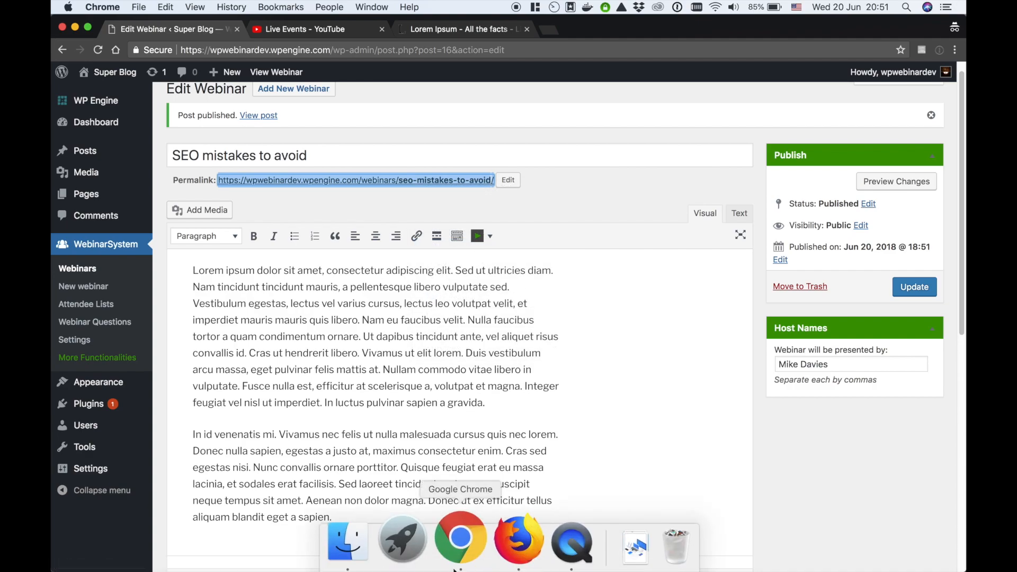
left_click(500, 549)
right_click(356, 48)
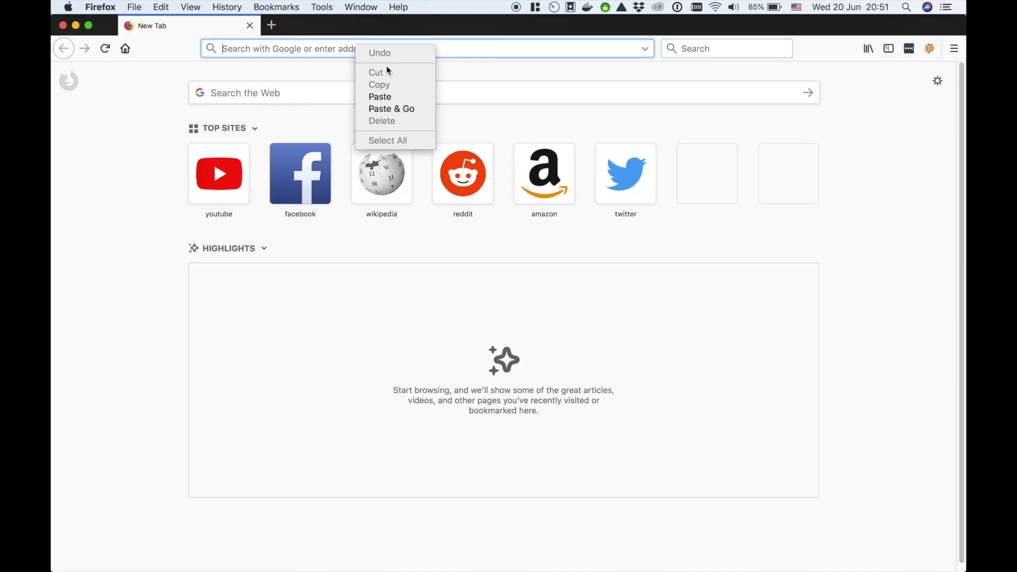
left_click(402, 108)
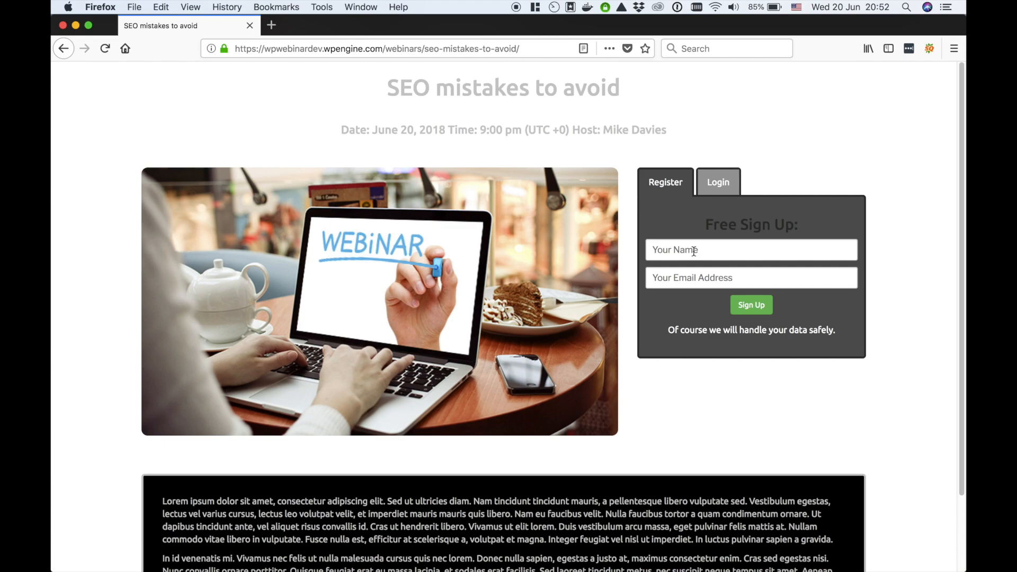
Sign up a test attendee with a name and e-mail address
left_click(694, 251)
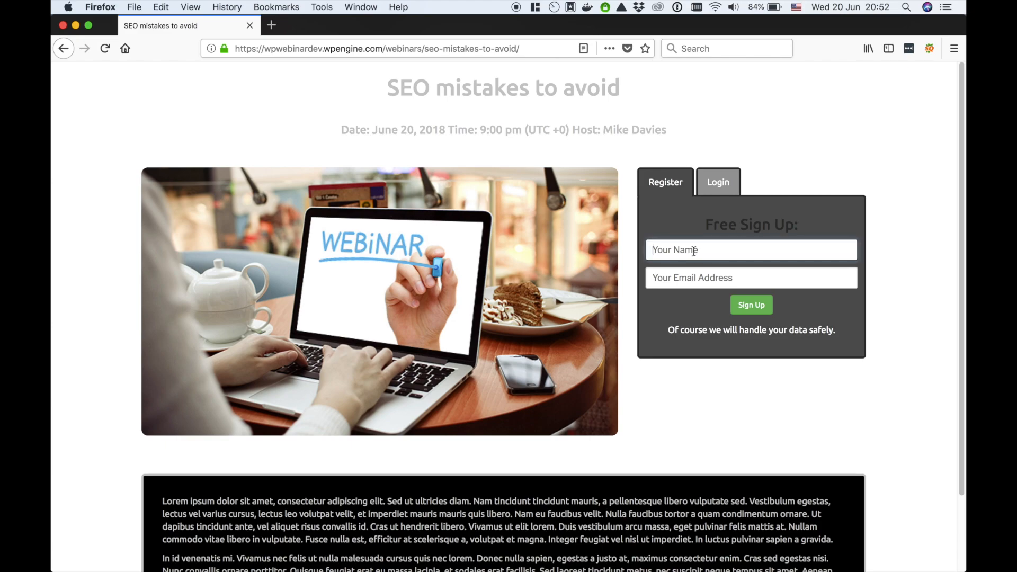
type("Joe Bloggs")
key("Tab")
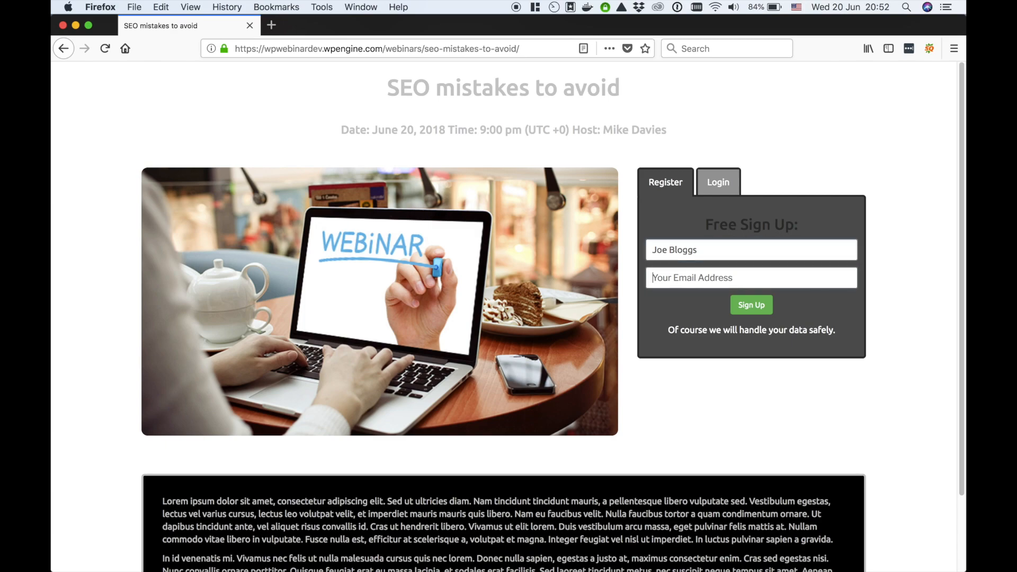
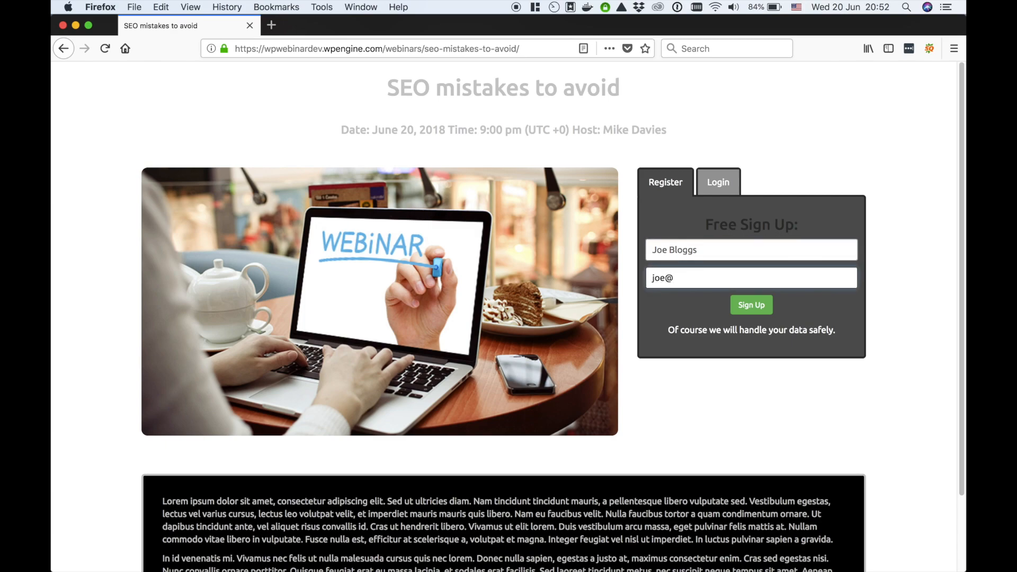
left_click(763, 306)
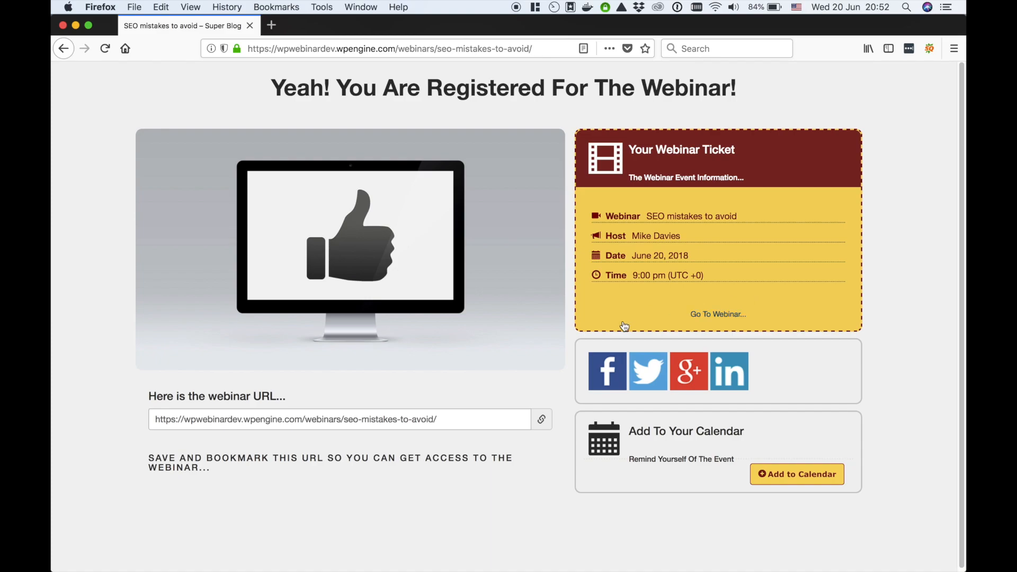
Confirm the attendee list shows one registrant, then return to YouTube's upcoming live events
left_click(453, 557)
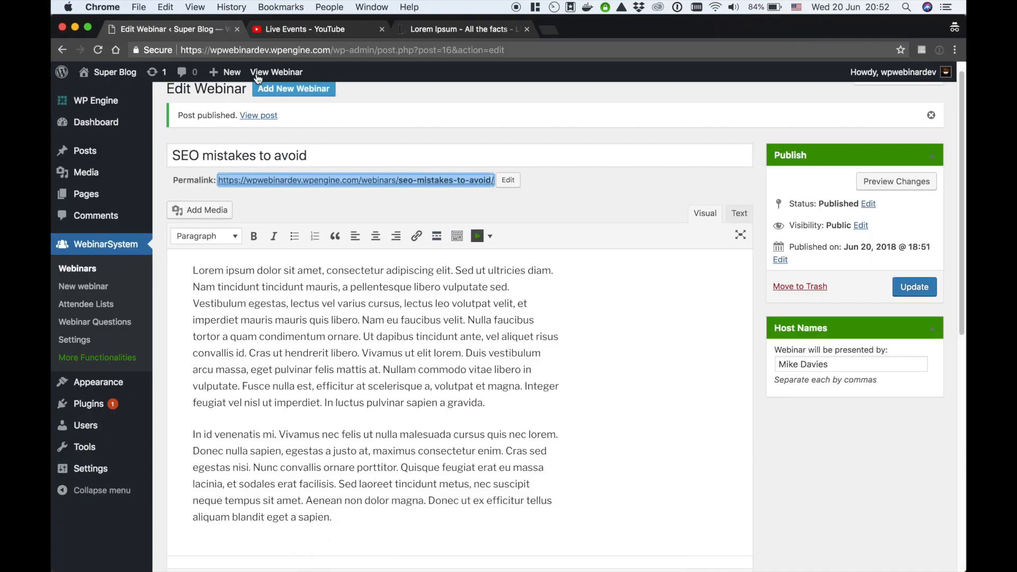
left_click(98, 305)
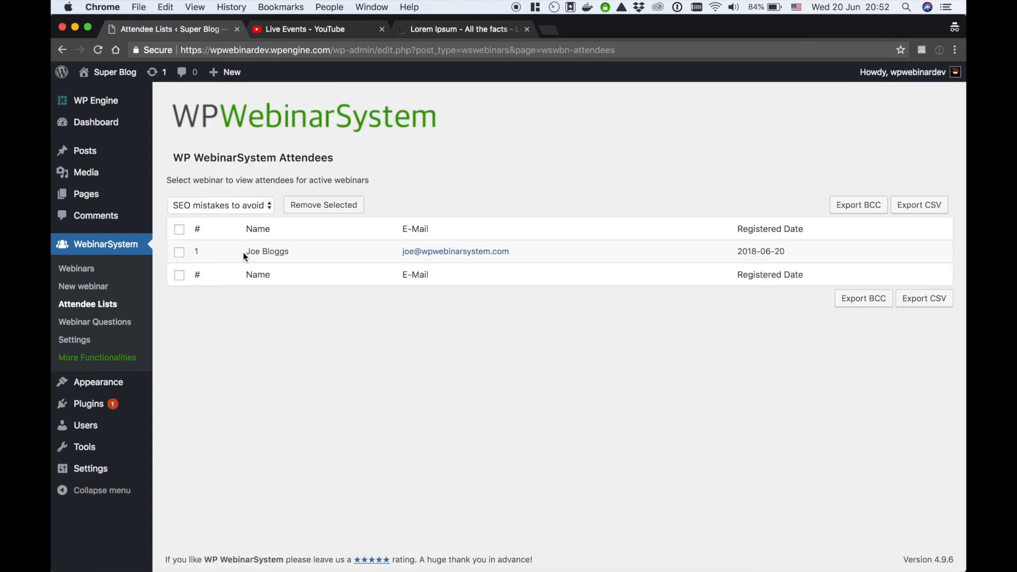
left_click(77, 269)
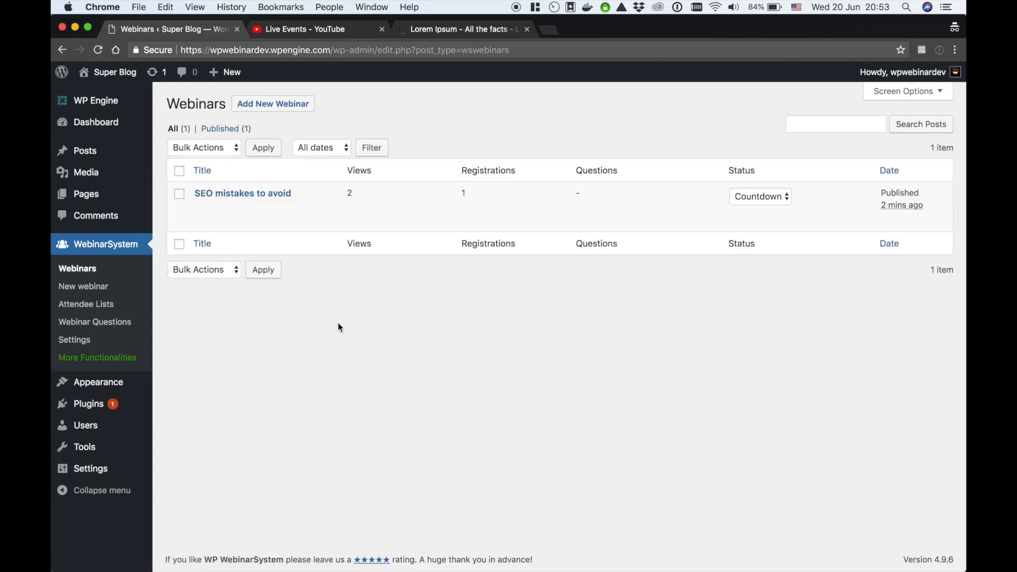
left_click(324, 37)
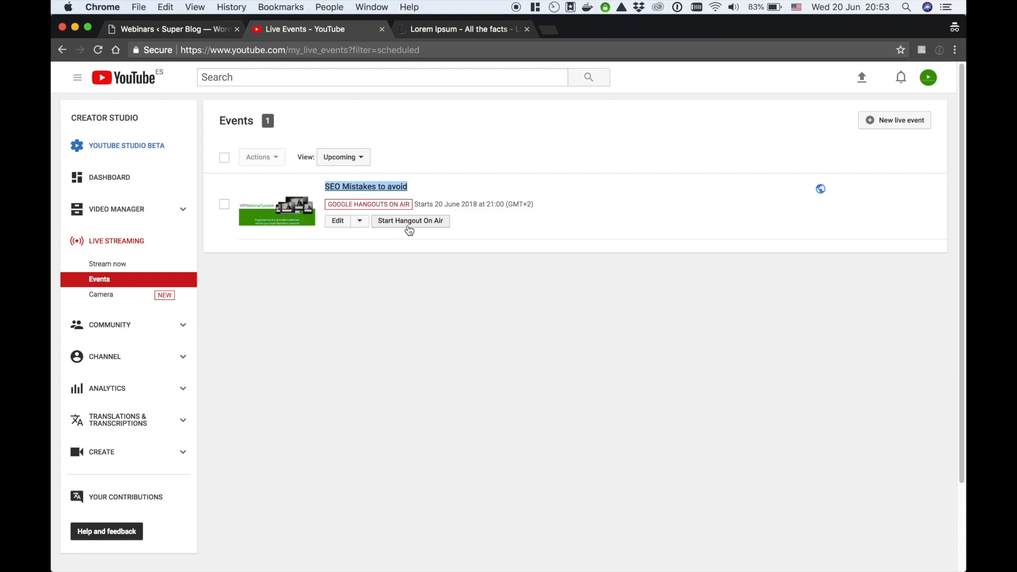
Switch the 'SEO mistakes to avoid' webinar from Countdown to Live in the Webinars list
left_click(151, 30)
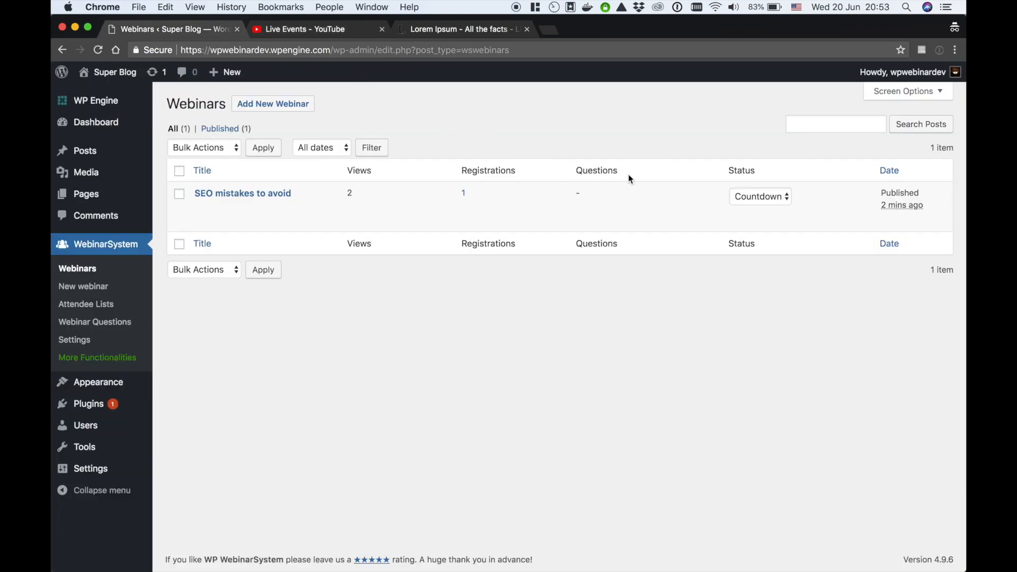
left_click(756, 202)
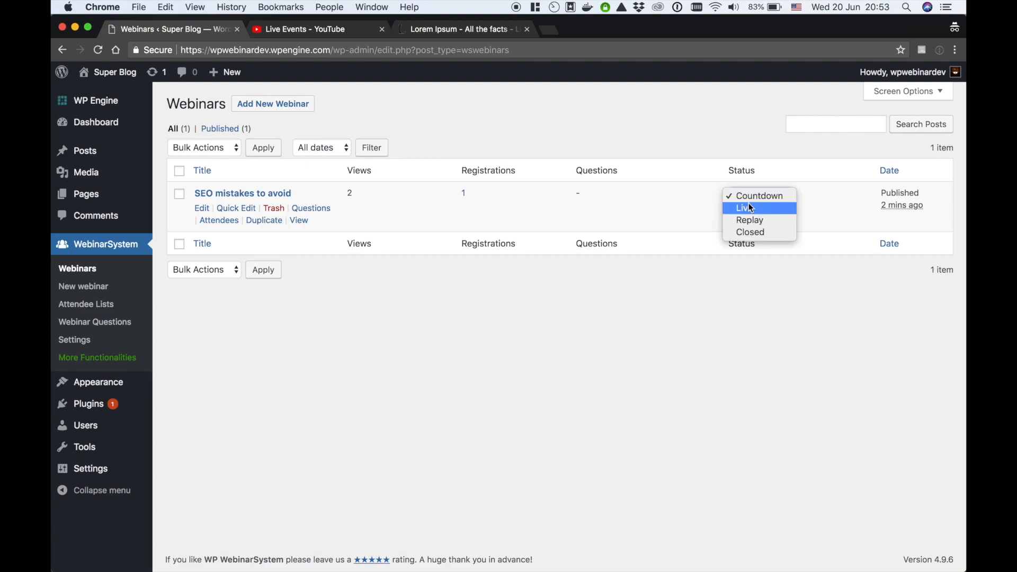
left_click(747, 207)
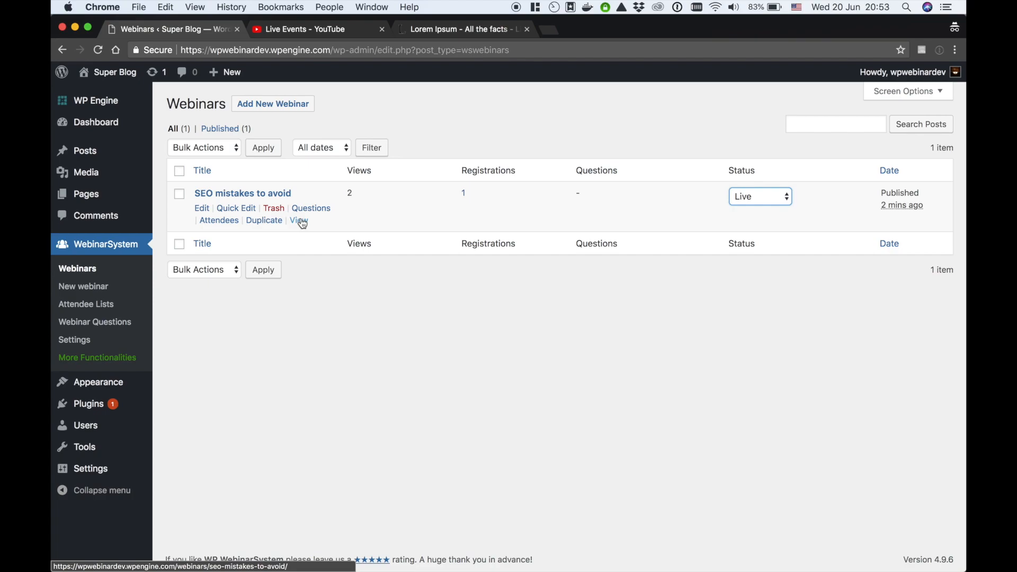
View the live webinar room and check its question box and empty Message Center
left_click(300, 222)
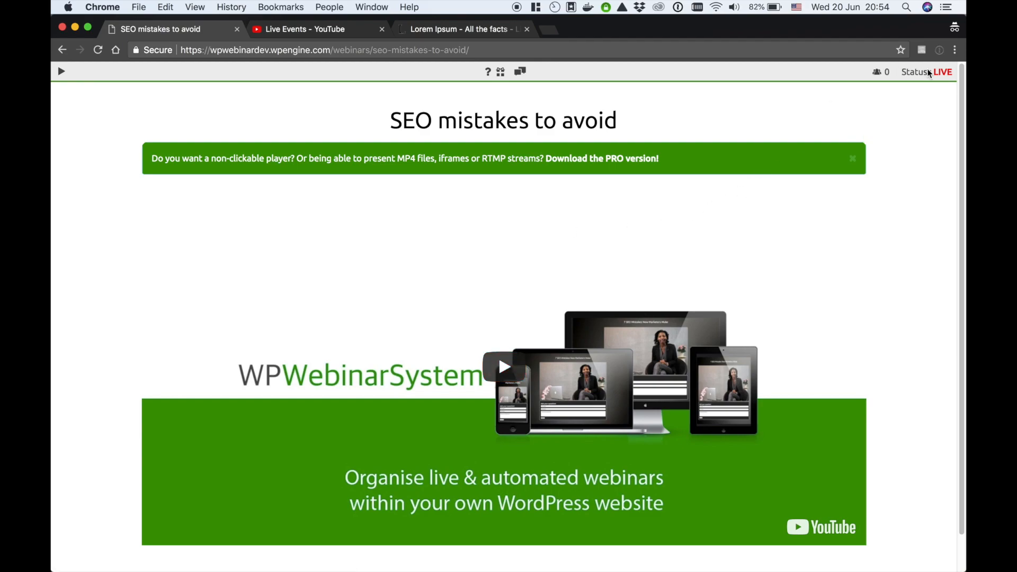
left_click(489, 75)
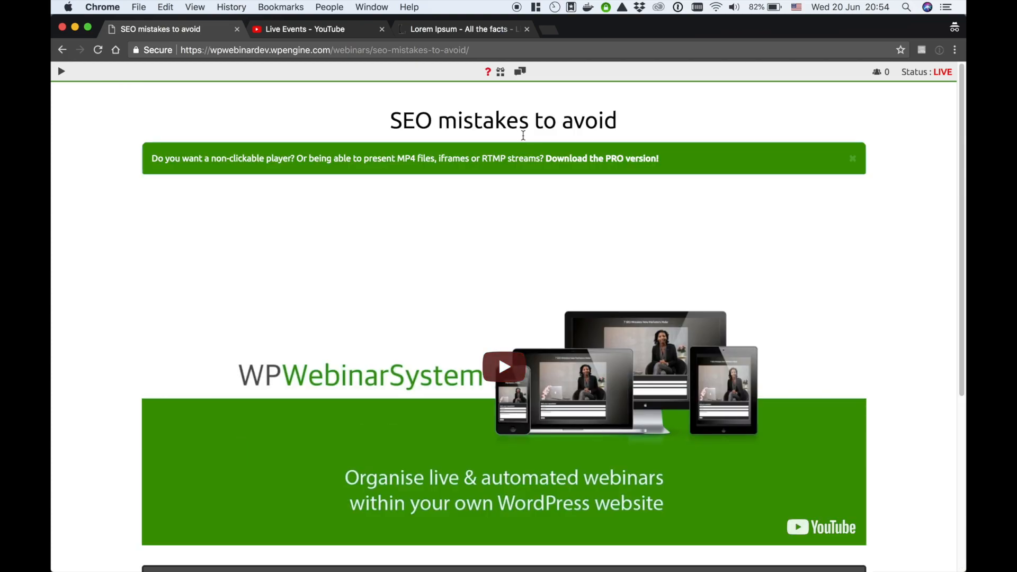
left_click(523, 75)
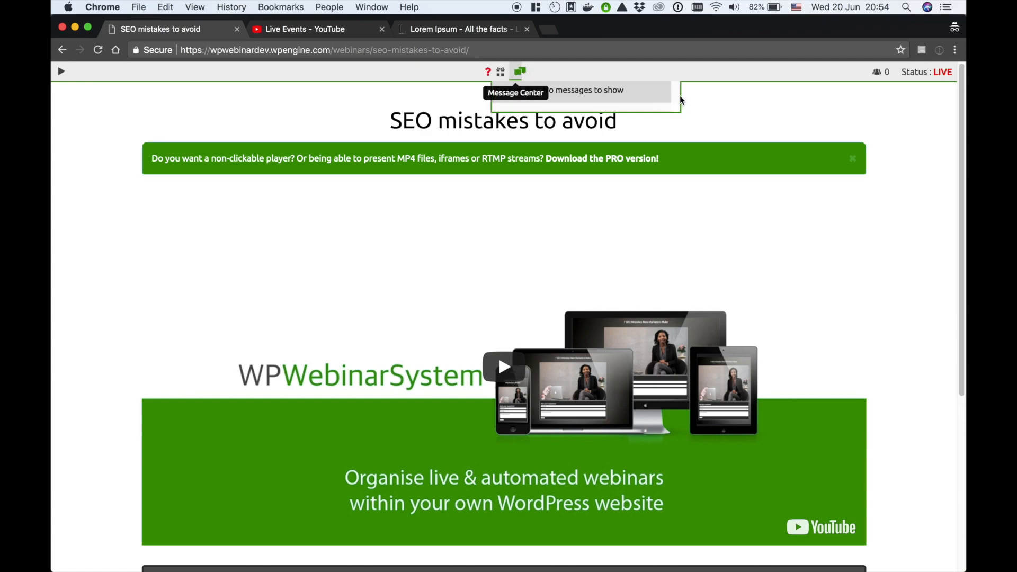
left_click(766, 119)
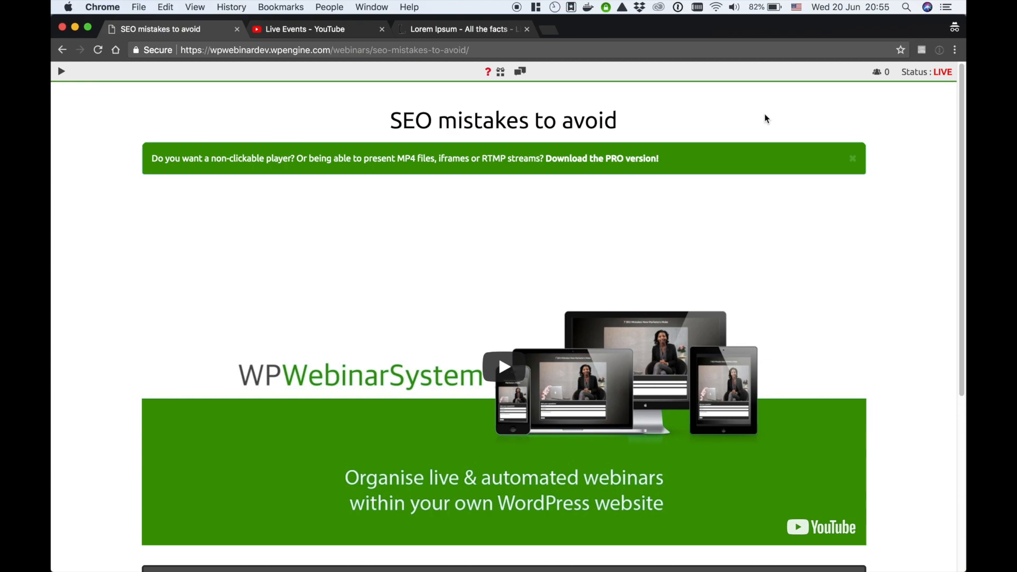
Back on the Webinars list, change the 'SEO mistakes to avoid' status to Closed
left_click(62, 50)
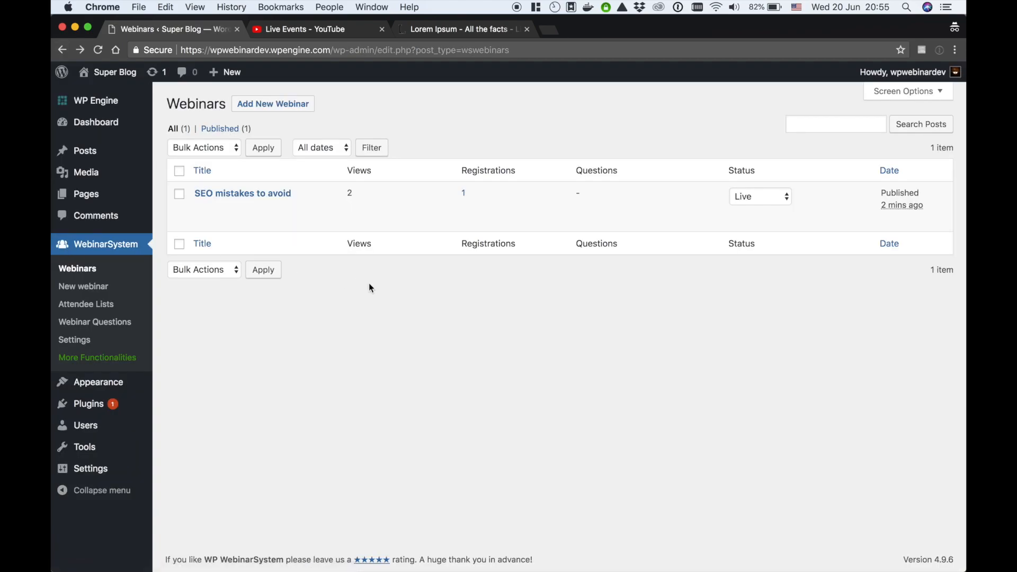
left_click(762, 197)
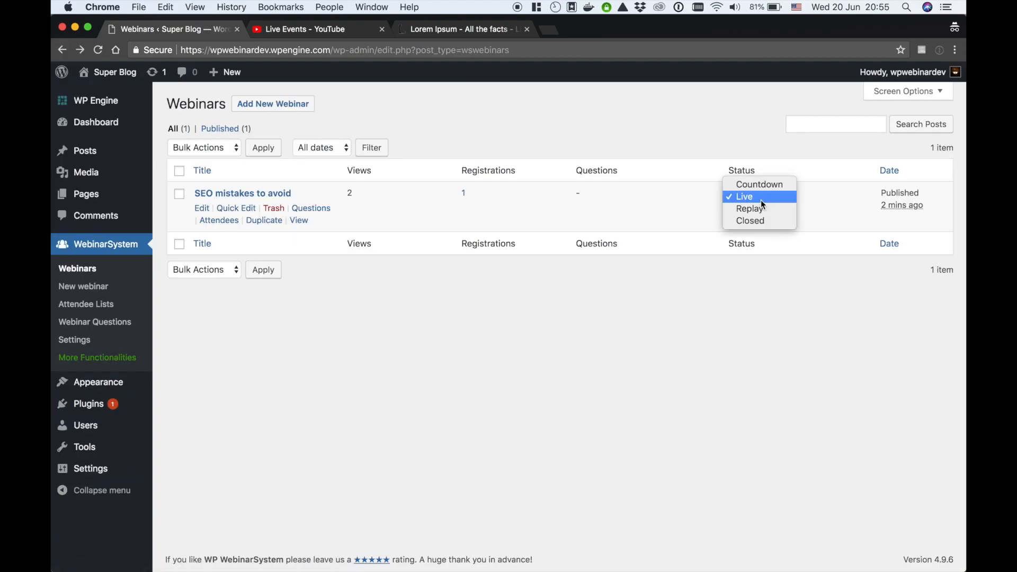
left_click(751, 218)
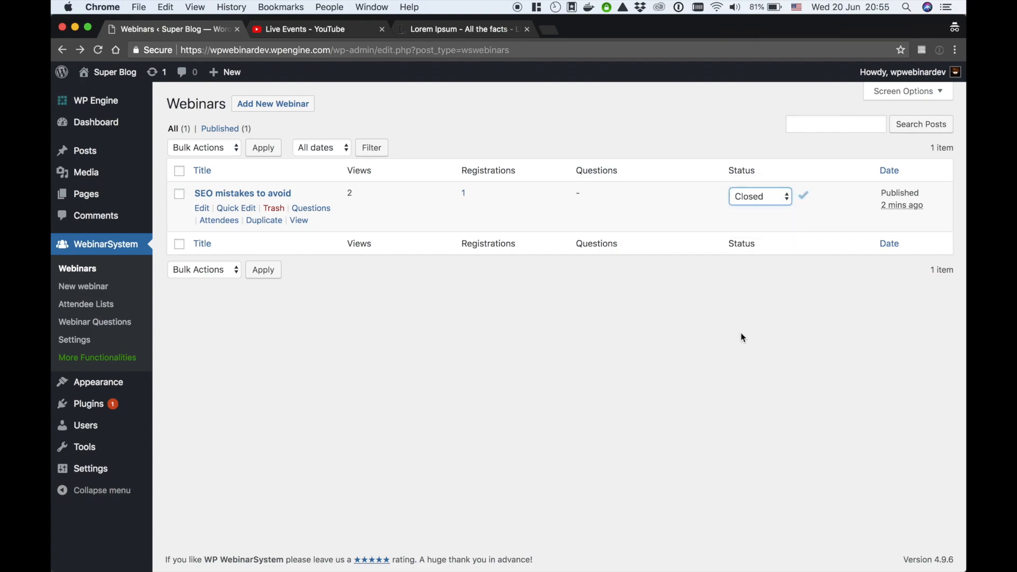